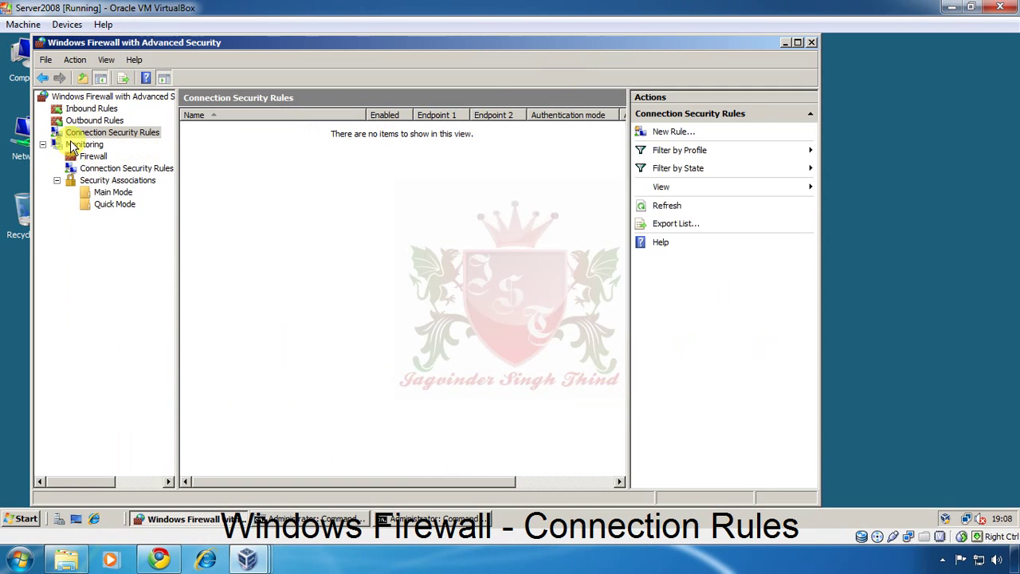
Collapse the Monitoring node and view the inbound rules and the connection security rules
{"action": "left_click", "coordinate": [43, 144]}
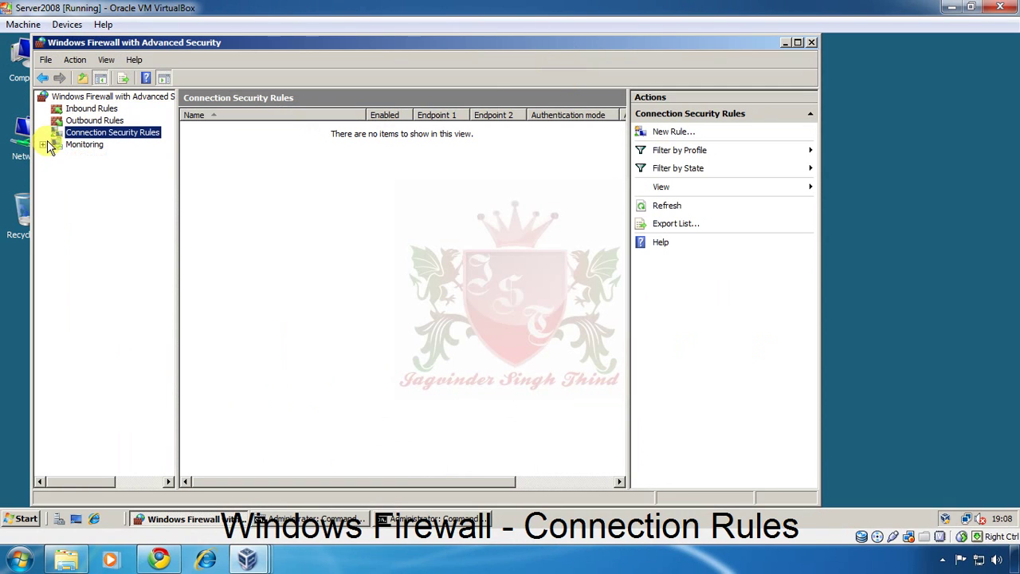
{"action": "left_click", "coordinate": [82, 112]}
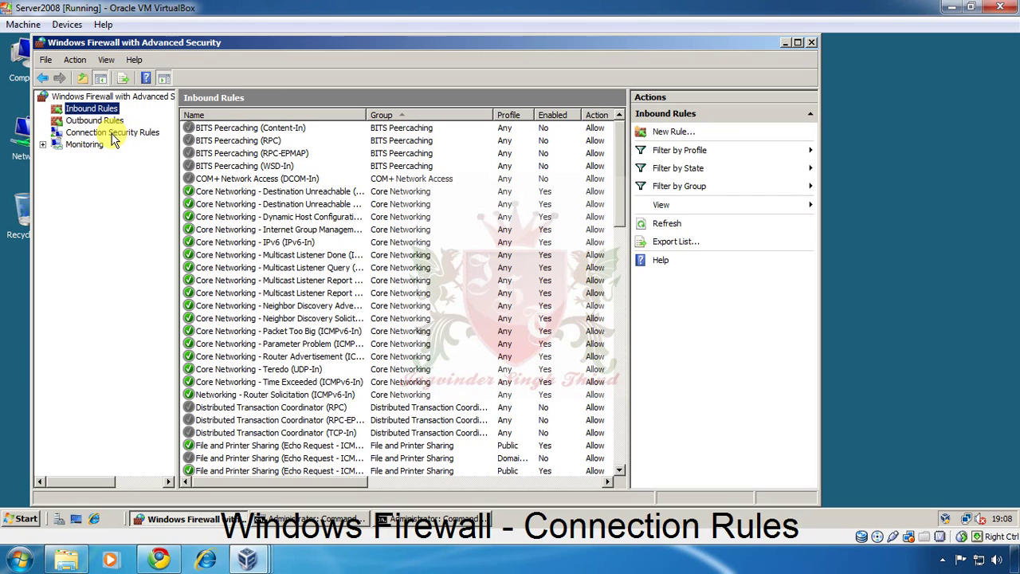
{"action": "left_click", "coordinate": [112, 133]}
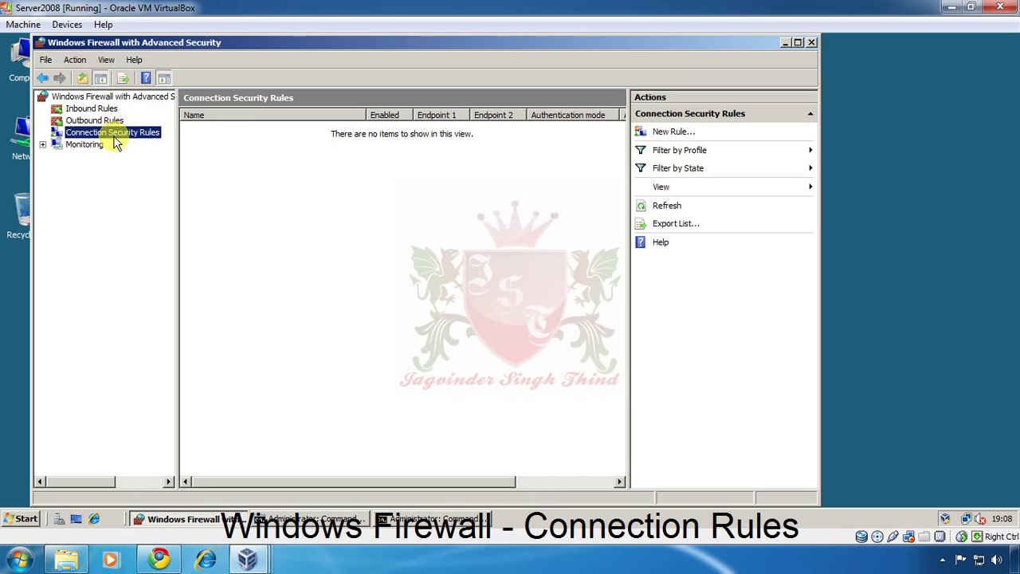
Reduce the Server2008 machine to a smaller window and show its desktop to read the Server 1 IP settings
{"action": "left_click", "coordinate": [162, 527]}
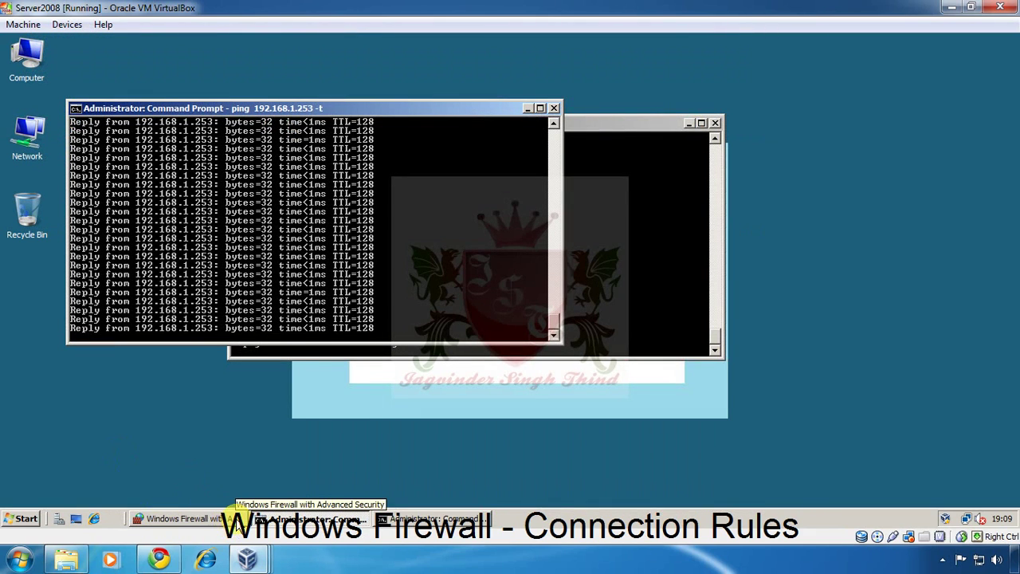
{"action": "left_click", "coordinate": [971, 7]}
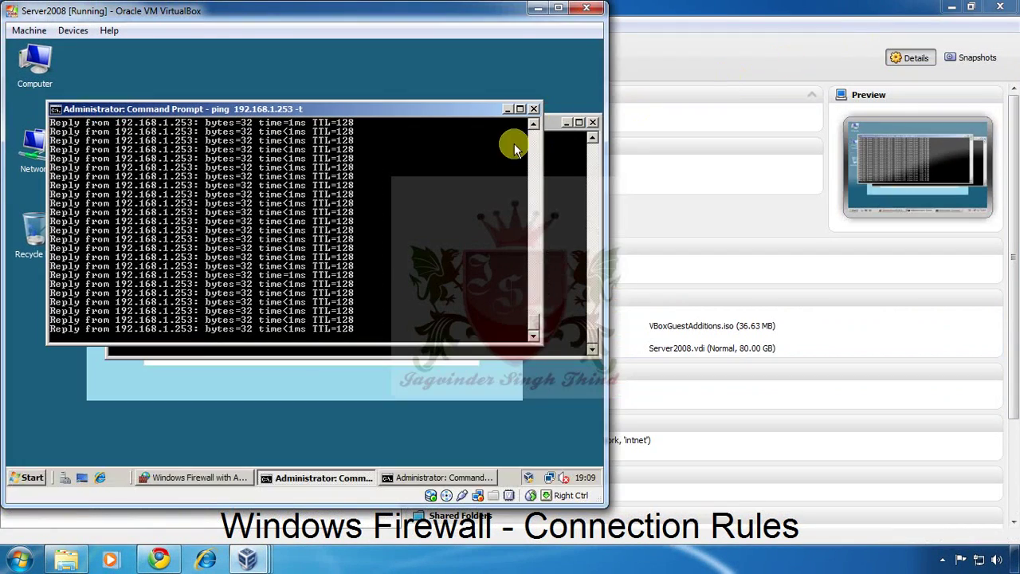
{"action": "left_click", "coordinate": [701, 46]}
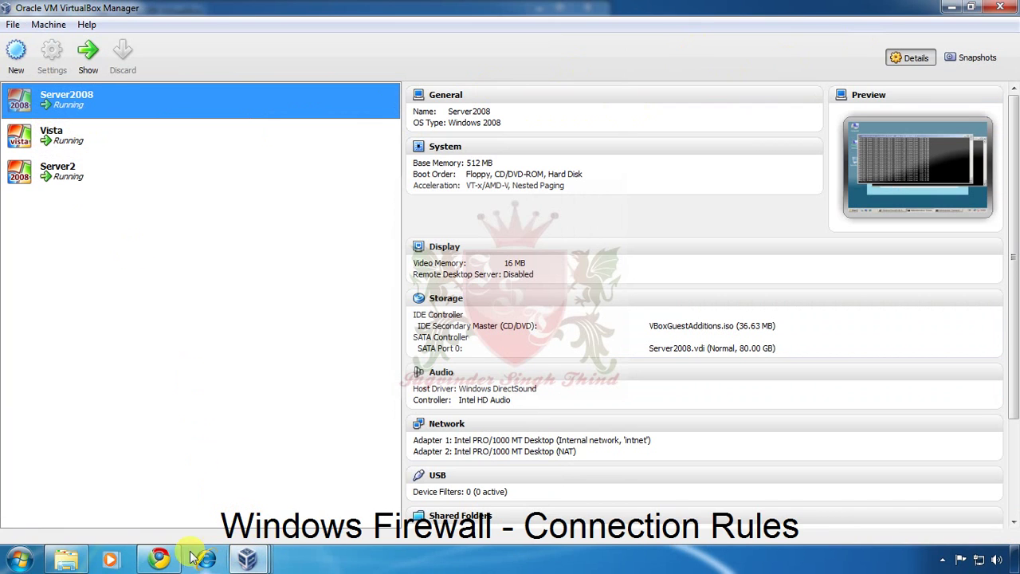
{"action": "double_click", "coordinate": [141, 100]}
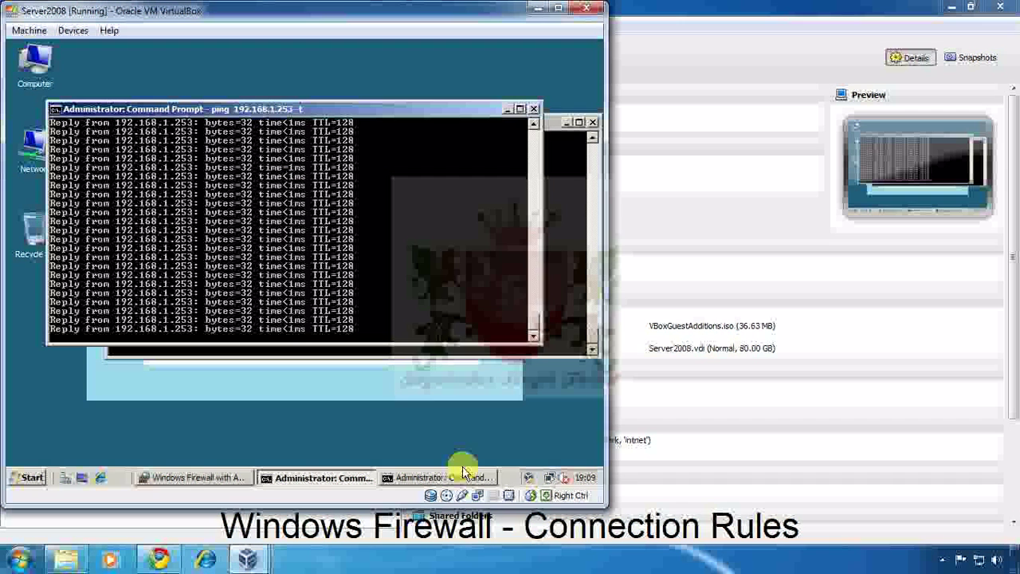
{"action": "left_click", "coordinate": [81, 478]}
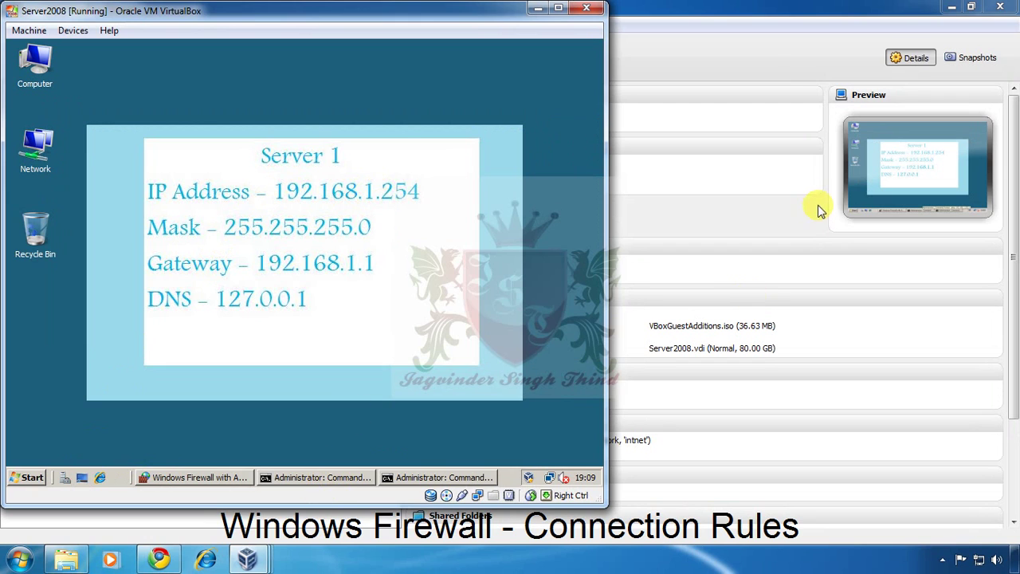
Bring up the Vista and Server2 virtual machines to read the IP settings on their desktops
{"action": "left_click", "coordinate": [765, 171]}
{"action": "left_click", "coordinate": [24, 131]}
{"action": "double_click", "coordinate": [24, 131]}
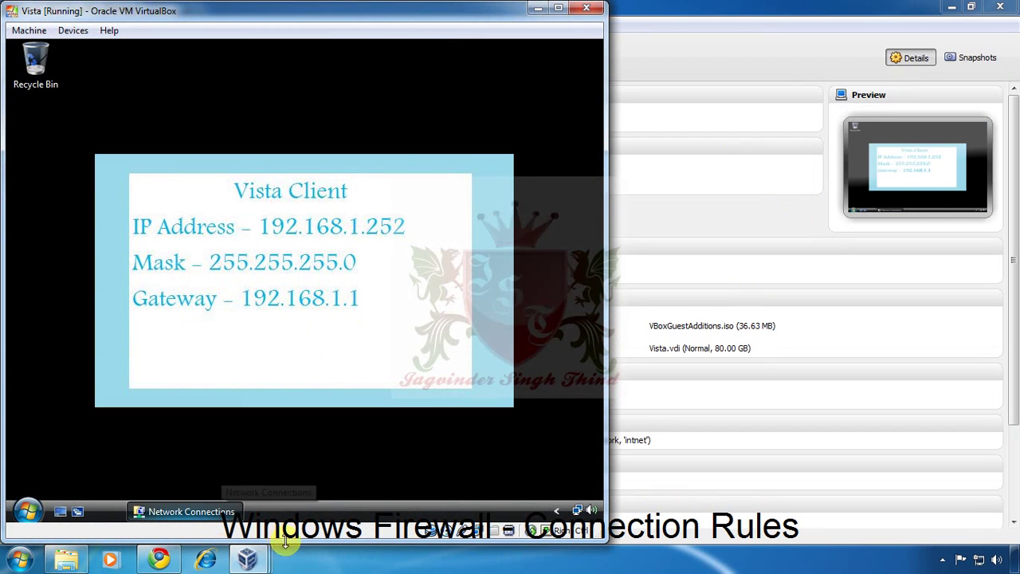
{"action": "left_click", "coordinate": [695, 246]}
{"action": "double_click", "coordinate": [80, 166]}
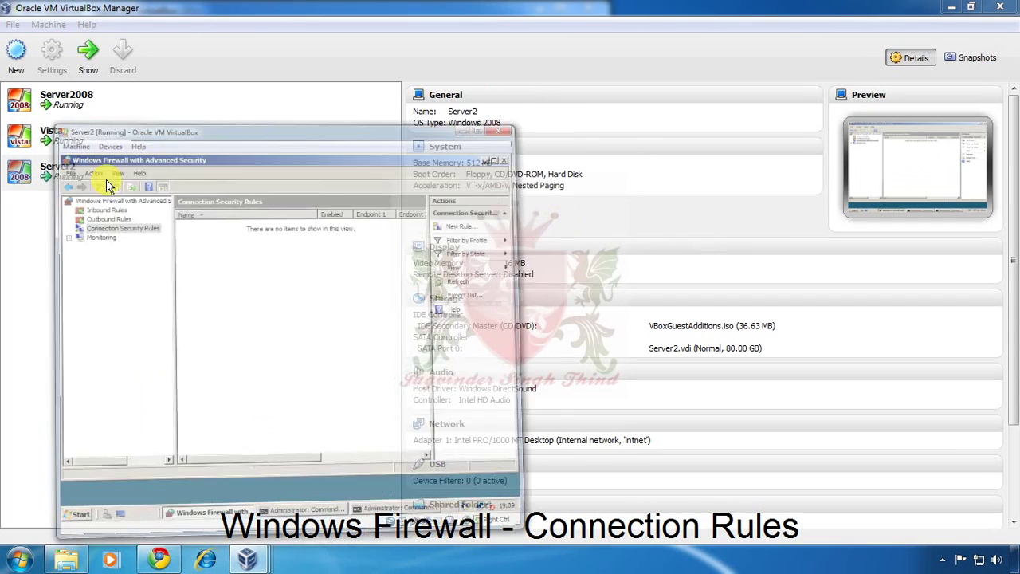
{"action": "left_click", "coordinate": [81, 508]}
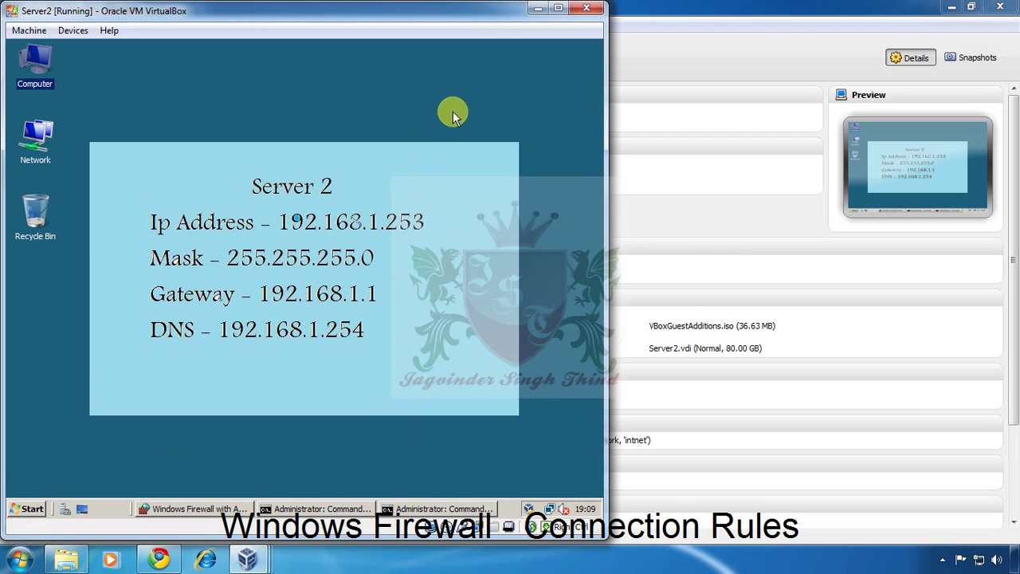
Stop the running ping in Server2's command prompt and restart it as ping 192.168.1.254 -t
{"action": "left_click", "coordinate": [339, 509]}
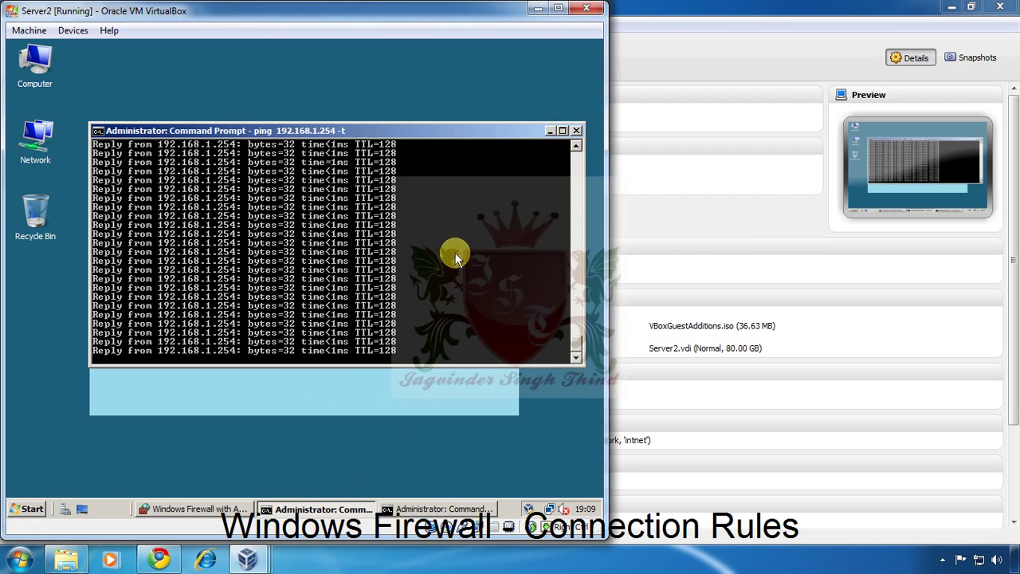
{"action": "key", "text": "ctrl+c"}
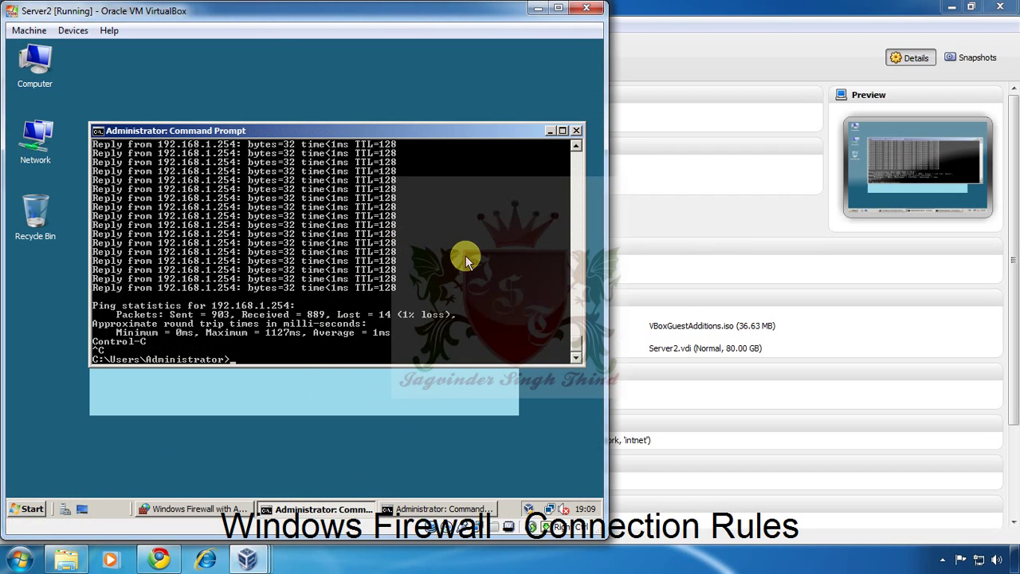
{"action": "key", "text": "Up"}
{"action": "key", "text": "Return"}
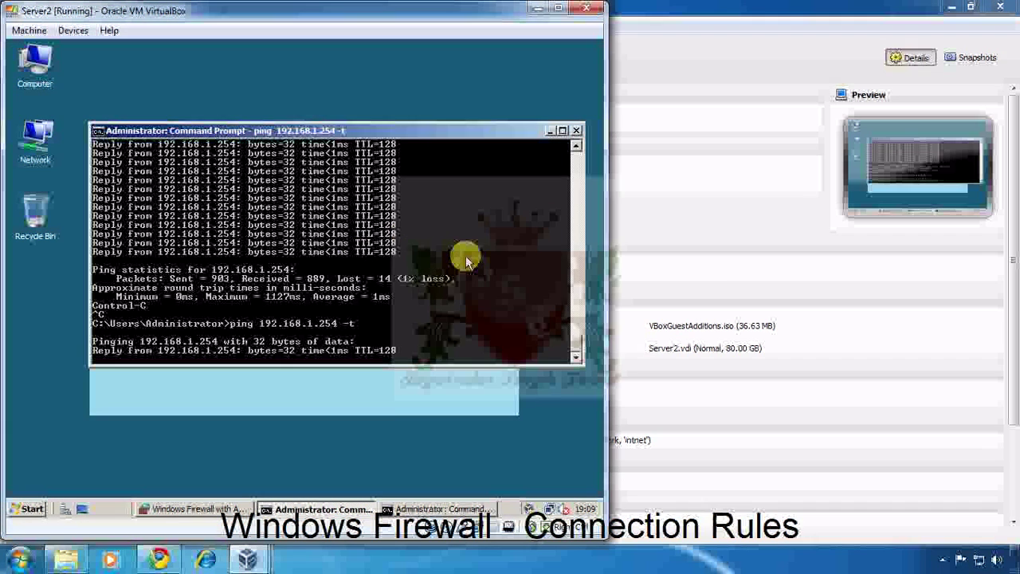
Check Server2's continuous ping to 192.168.1.252 and show the desktop again
{"action": "left_click", "coordinate": [437, 508]}
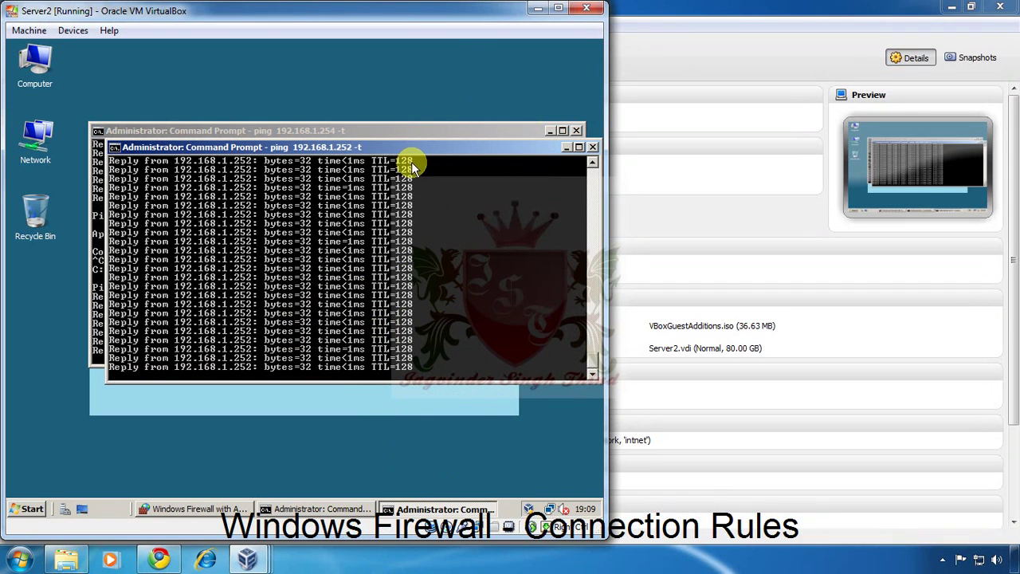
{"action": "left_click", "coordinate": [405, 406]}
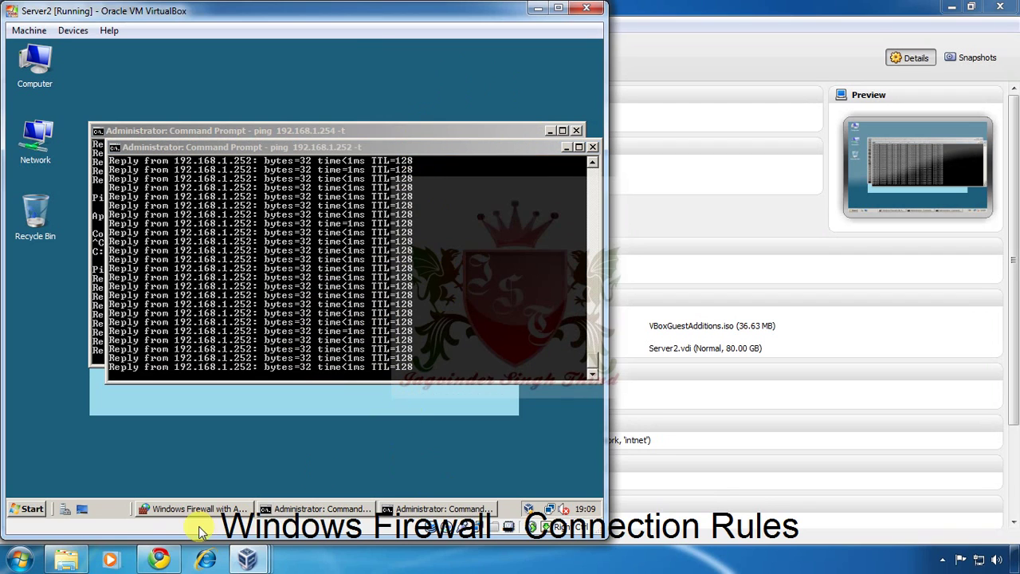
{"action": "left_click", "coordinate": [82, 509]}
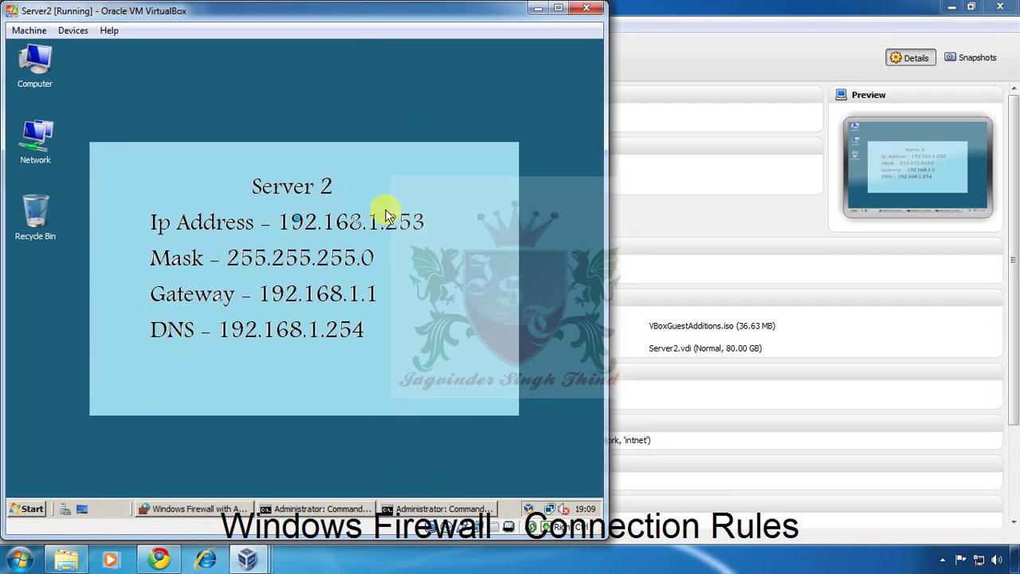
Switch to the Vista virtual machine, open a command prompt and run ping 192.168.1.254 -t
{"action": "left_click", "coordinate": [536, 12]}
{"action": "double_click", "coordinate": [73, 132]}
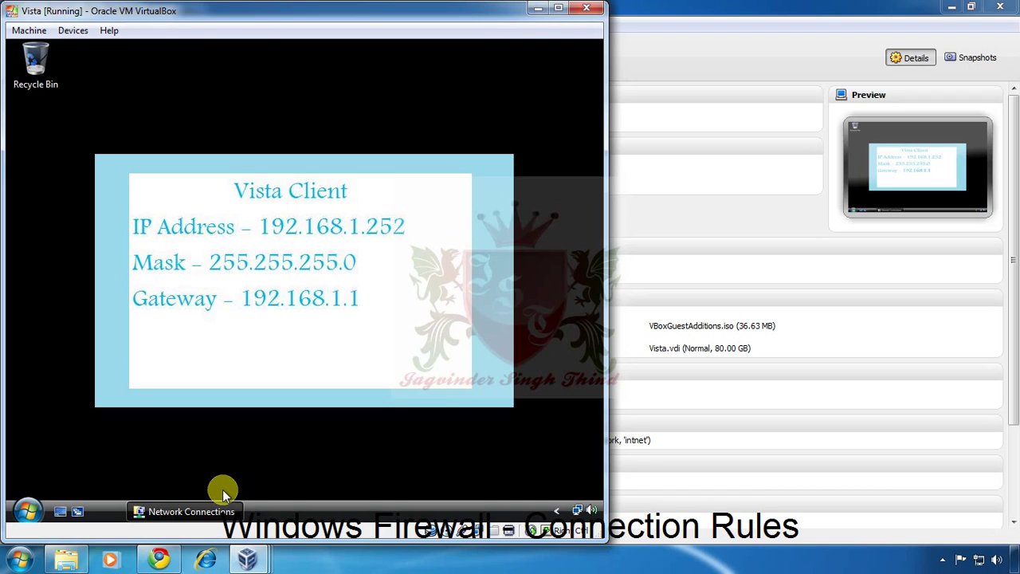
{"action": "left_click", "coordinate": [27, 511]}
{"action": "left_click", "coordinate": [91, 390]}
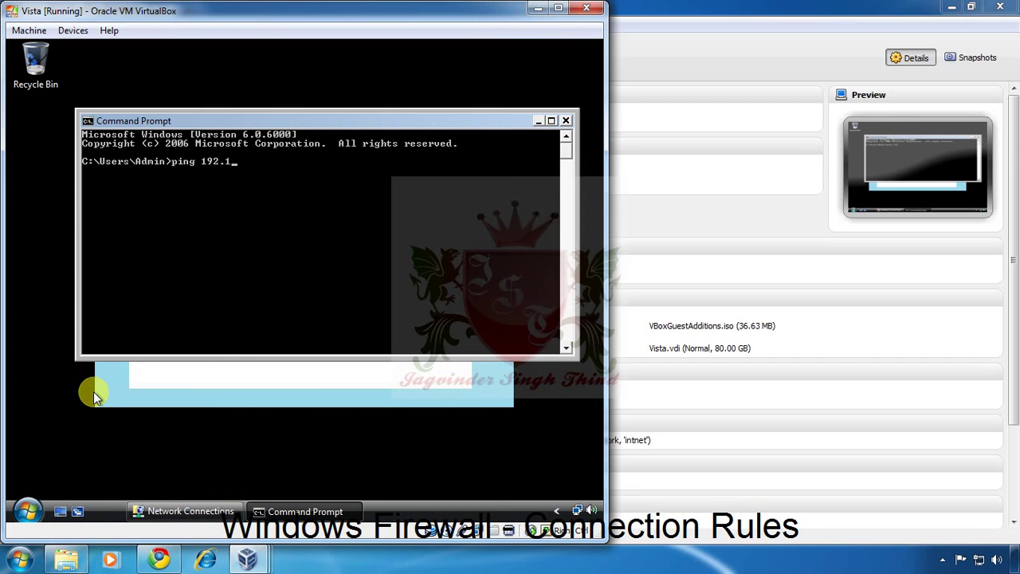
{"action": "type", "text": "ping 192.168.1.254 -t"}
{"action": "key", "text": "Return"}
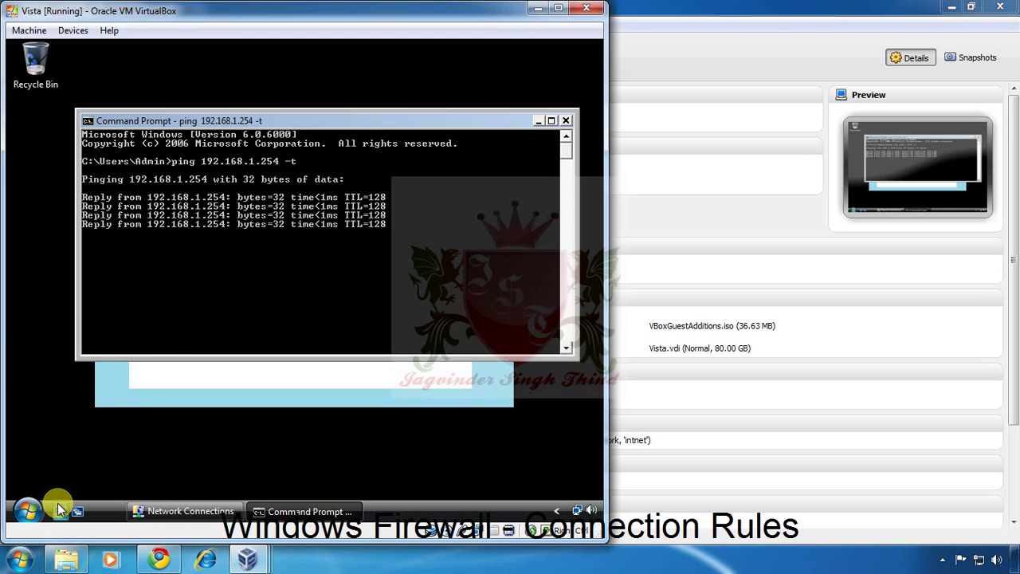
Open a second command prompt in Vista and run ping 192.168.1.253 -t
{"action": "left_click", "coordinate": [28, 510]}
{"action": "left_click", "coordinate": [142, 361]}
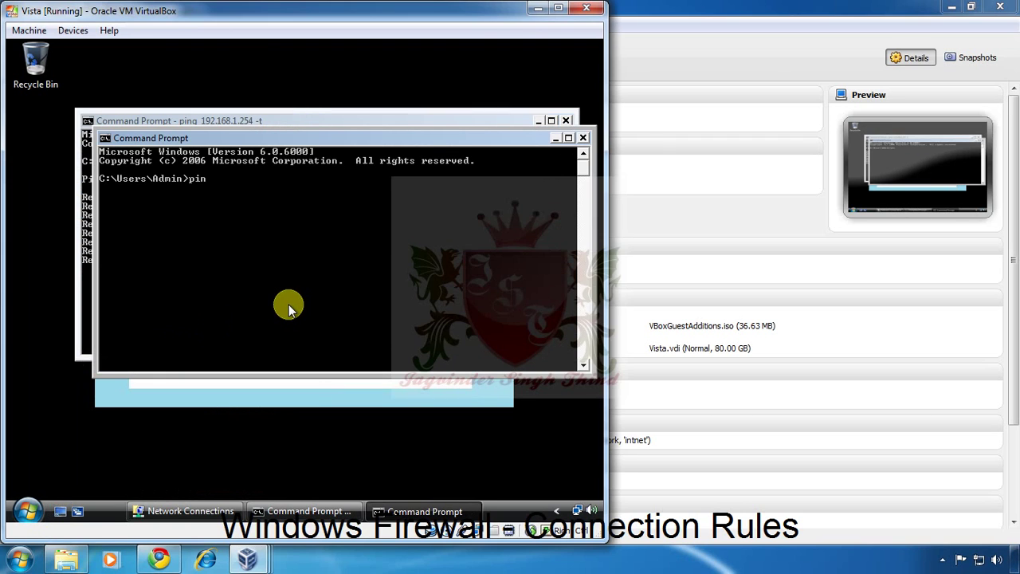
{"action": "type", "text": "pinf"}
{"action": "key", "text": "BackSpace"}
{"action": "type", "text": "g 192.168.1.253"}
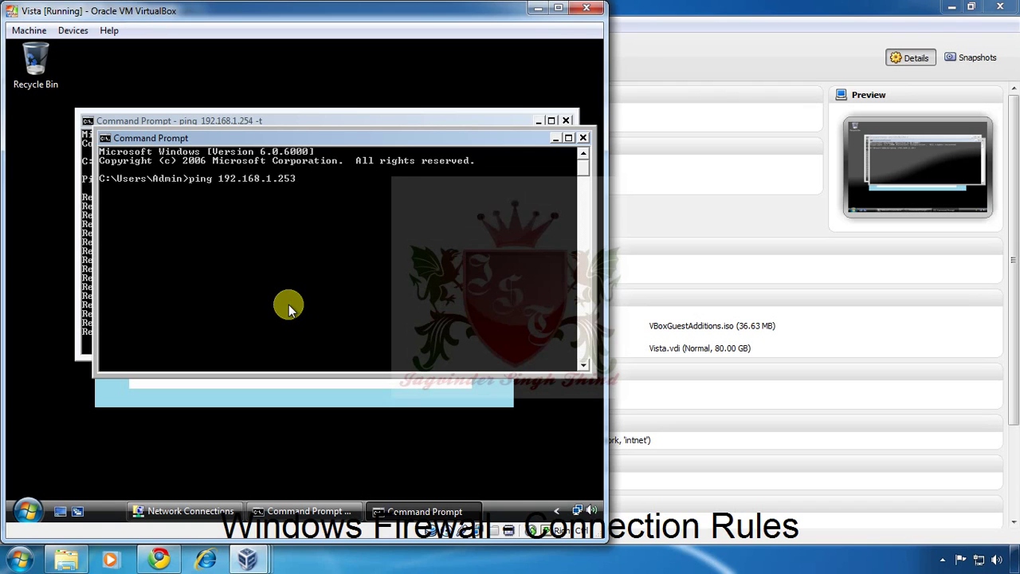
{"action": "type", "text": " - t"}
{"action": "key", "text": "Return"}
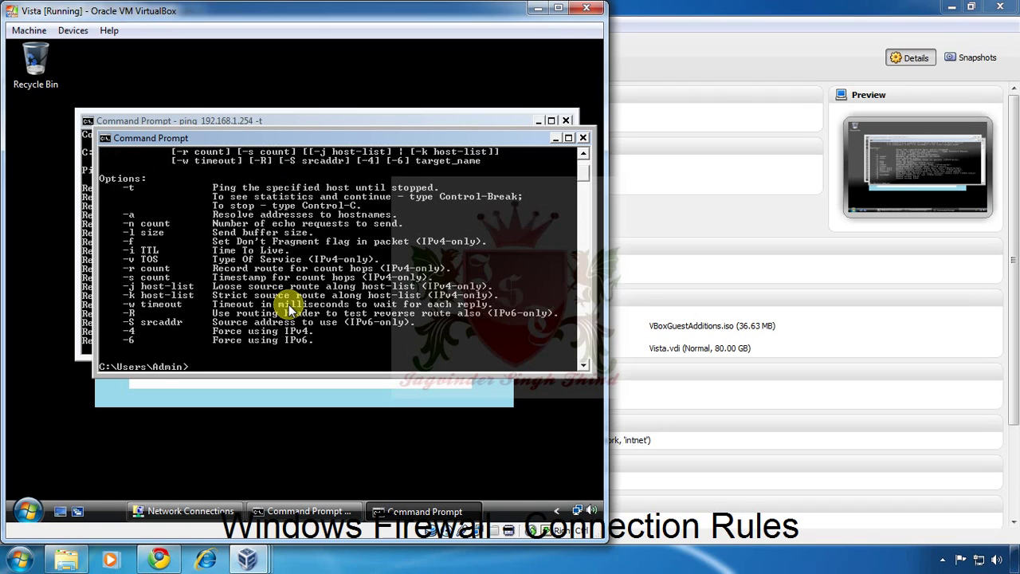
{"action": "key", "text": "Up"}
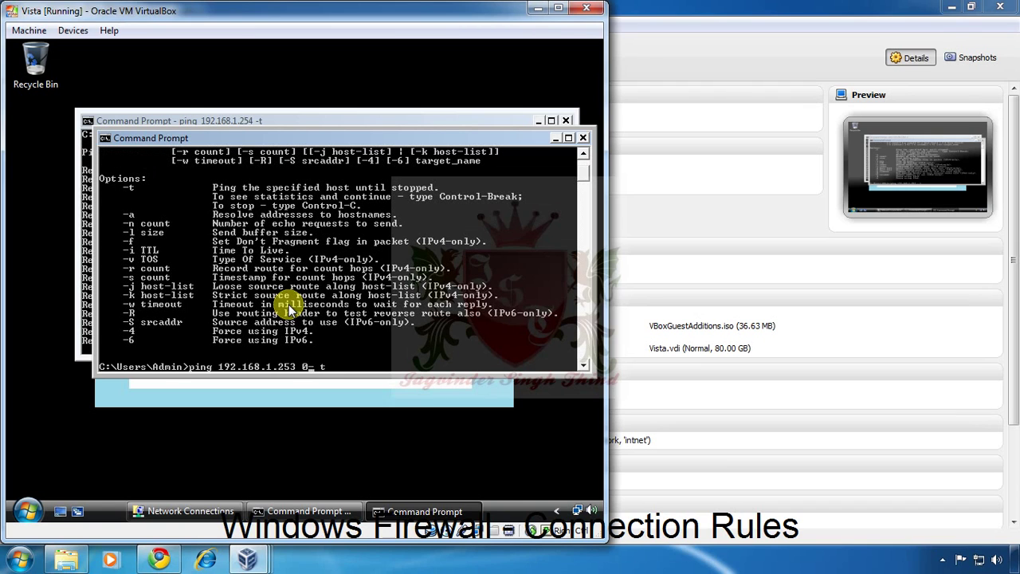
{"action": "key", "text": "BackSpace"}
{"action": "key", "text": "Return"}
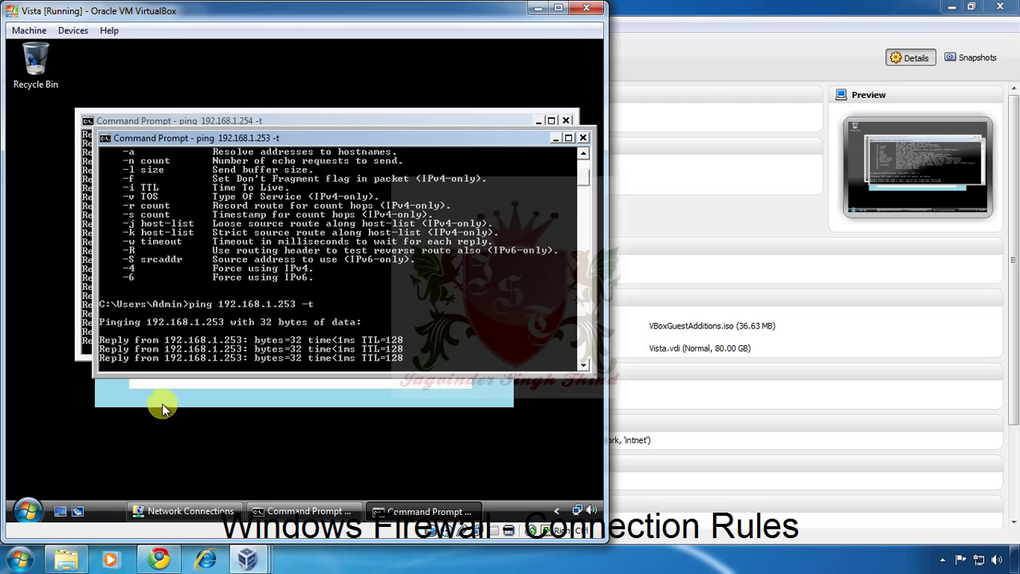
Switch to the Server2008 virtual machine and check its continuous pings to 192.168.1.253 and 192.168.1.252
{"action": "left_click", "coordinate": [538, 9]}
{"action": "key", "text": "Up"}
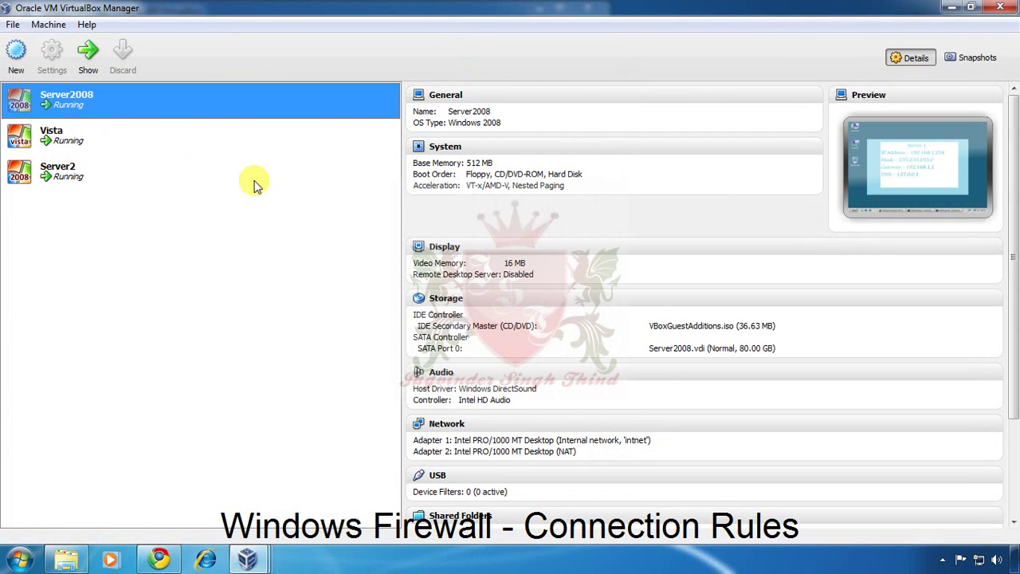
{"action": "double_click", "coordinate": [174, 99]}
{"action": "left_click", "coordinate": [350, 478]}
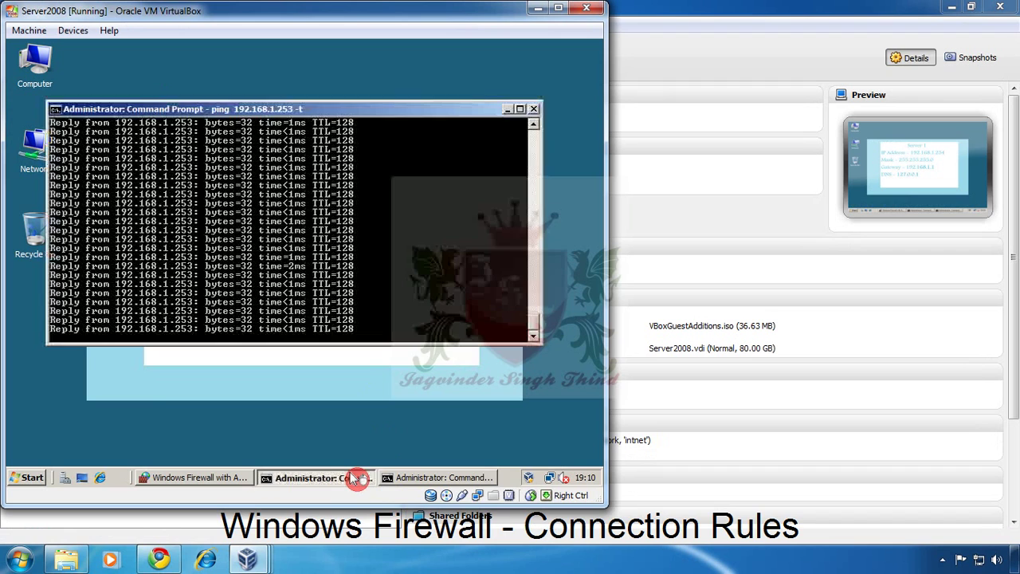
{"action": "left_click", "coordinate": [417, 478]}
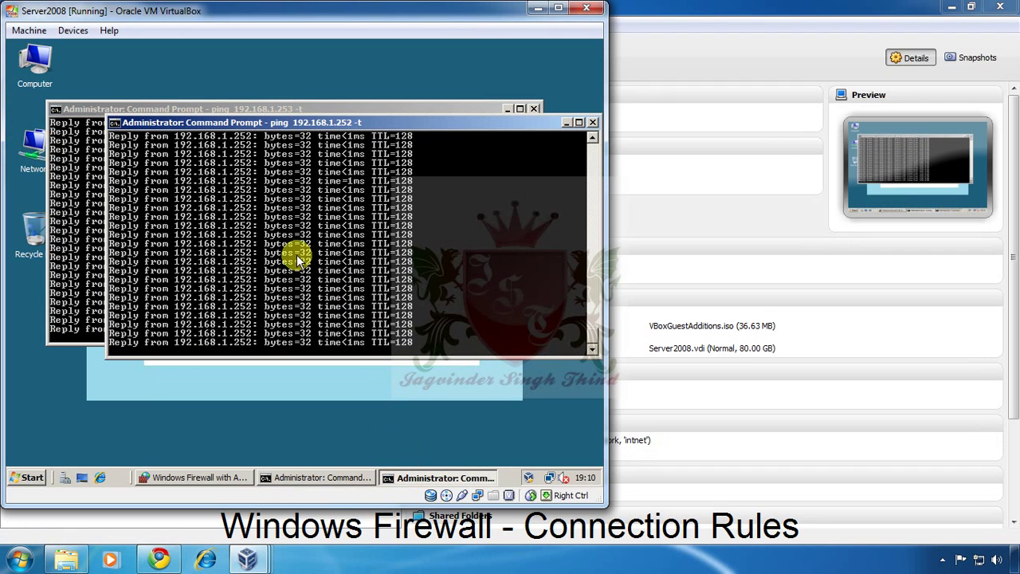
Start a new connection security rule in Server2008's firewall with the Custom rule type and proceed to its endpoints
{"action": "left_click", "coordinate": [213, 478]}
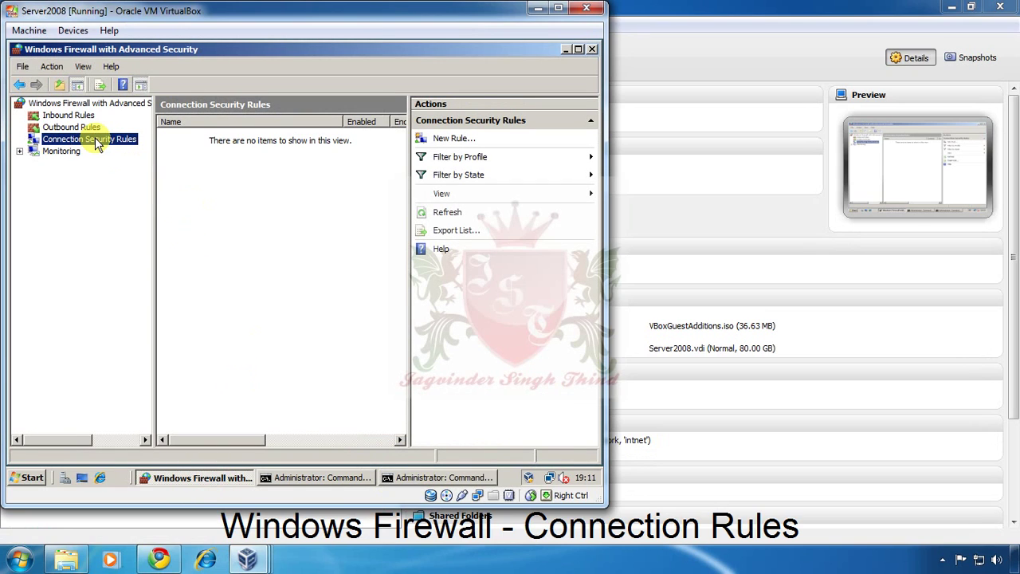
{"action": "right_click", "coordinate": [161, 142]}
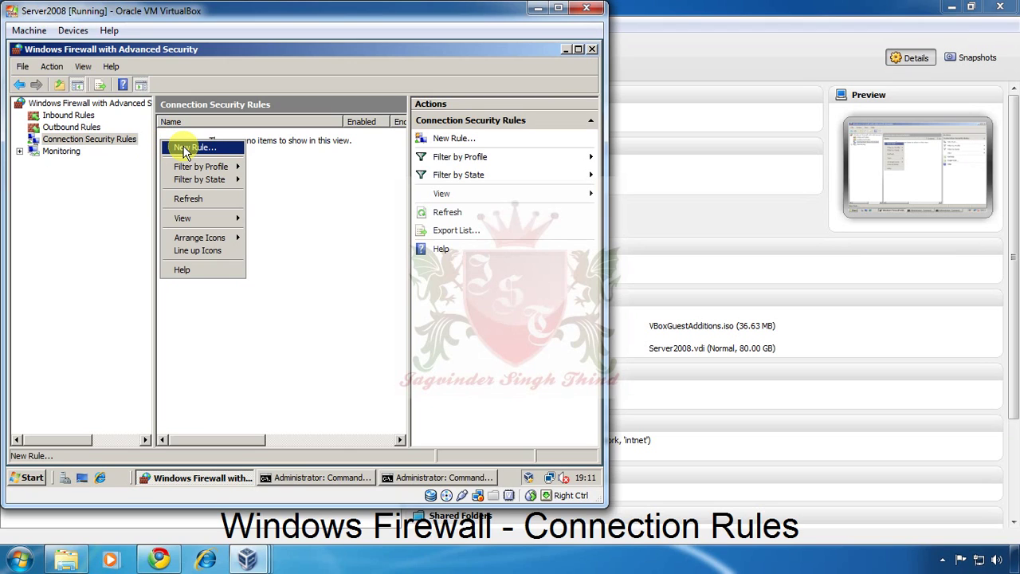
{"action": "left_click", "coordinate": [185, 151]}
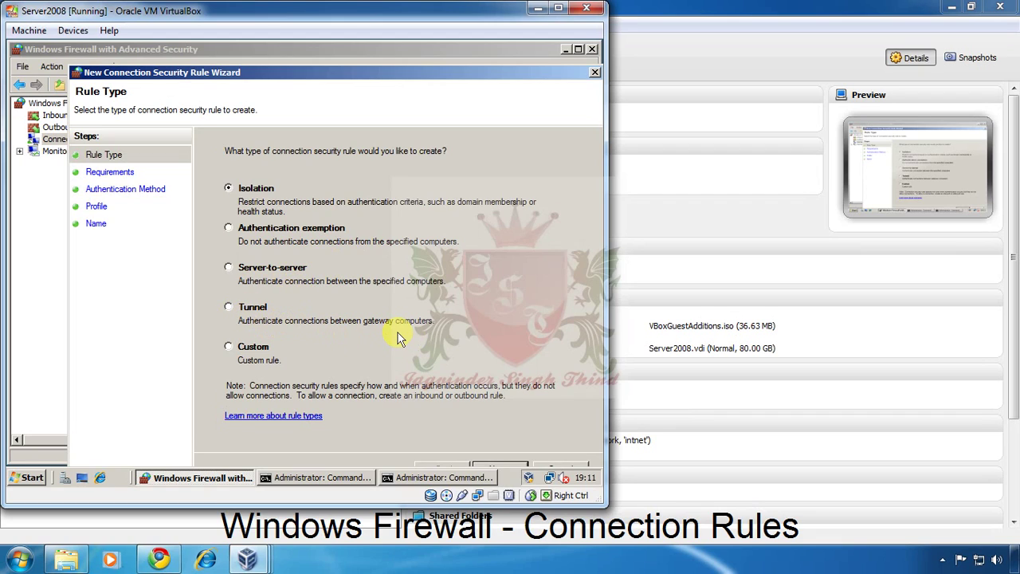
{"action": "left_click", "coordinate": [228, 348]}
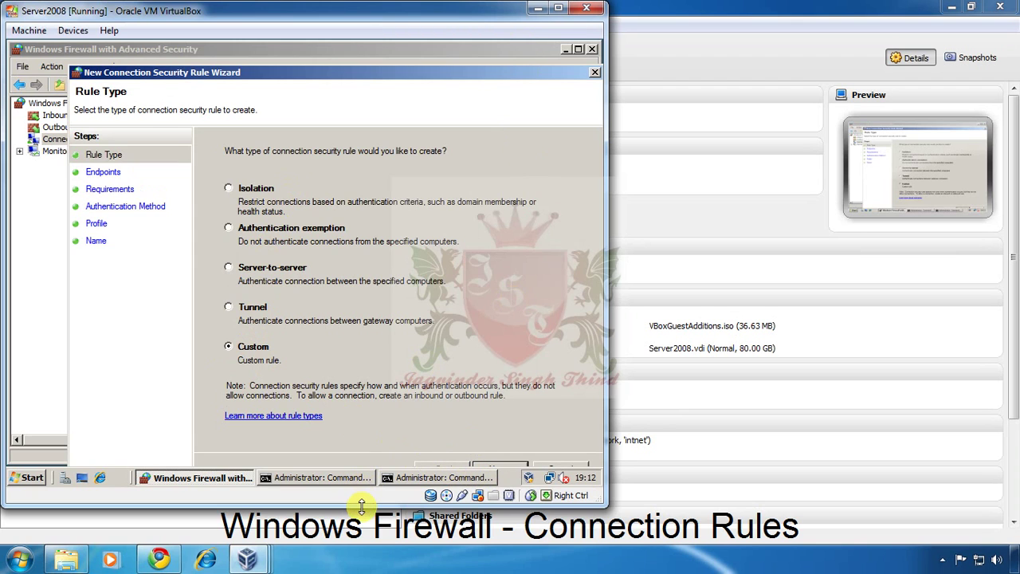
{"action": "left_click_drag", "start_coordinate": [362, 506], "coordinate": [365, 532]}
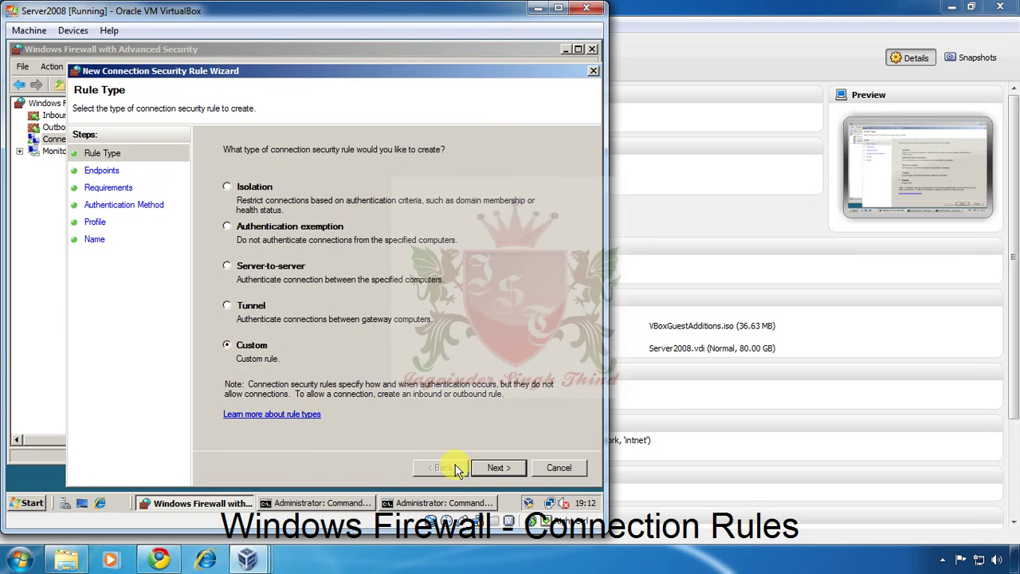
{"action": "left_click", "coordinate": [483, 469]}
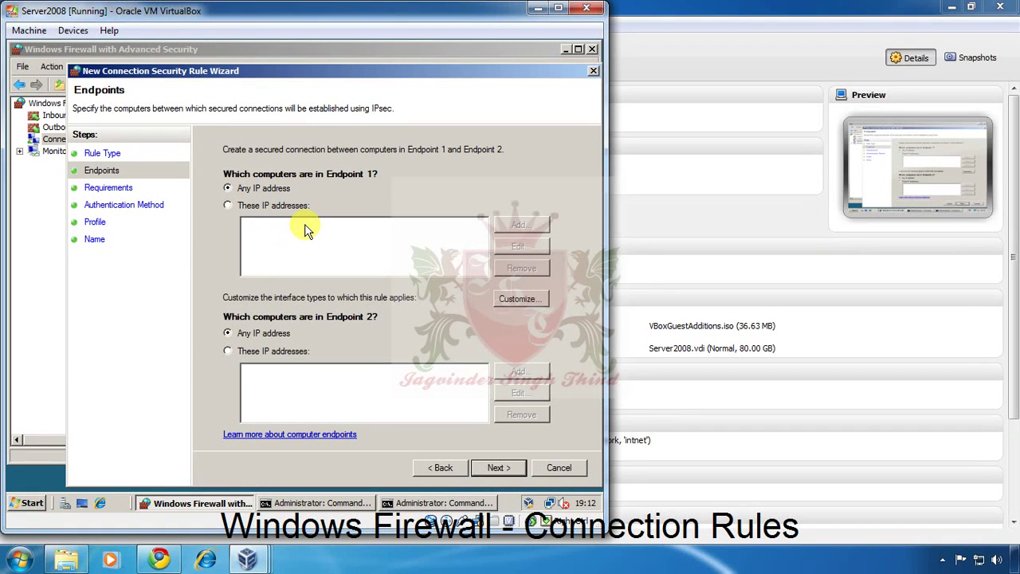
Set both endpoints to any IP address and require authentication for inbound and outbound connections
{"action": "left_click", "coordinate": [231, 208]}
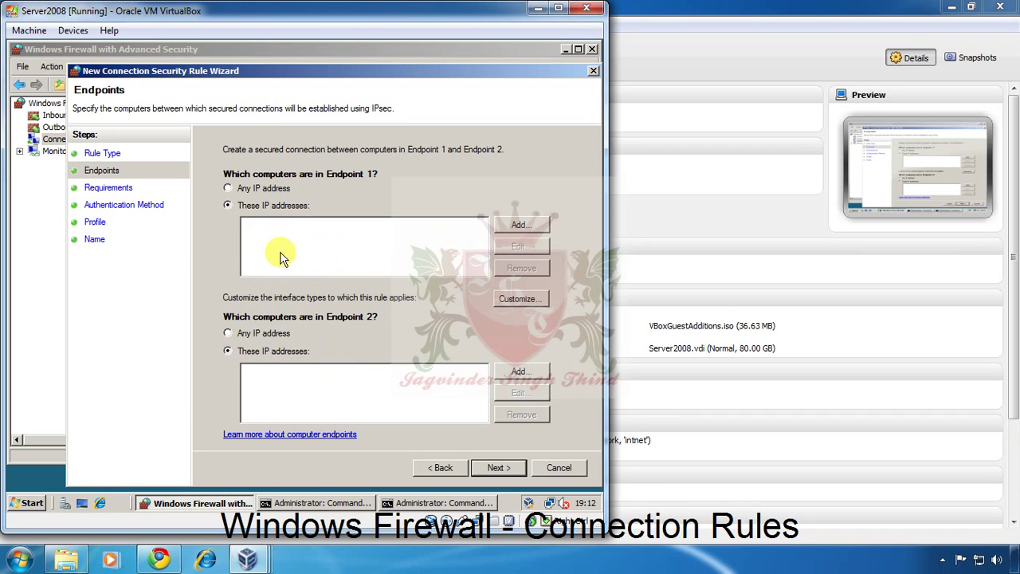
{"action": "left_click", "coordinate": [229, 189]}
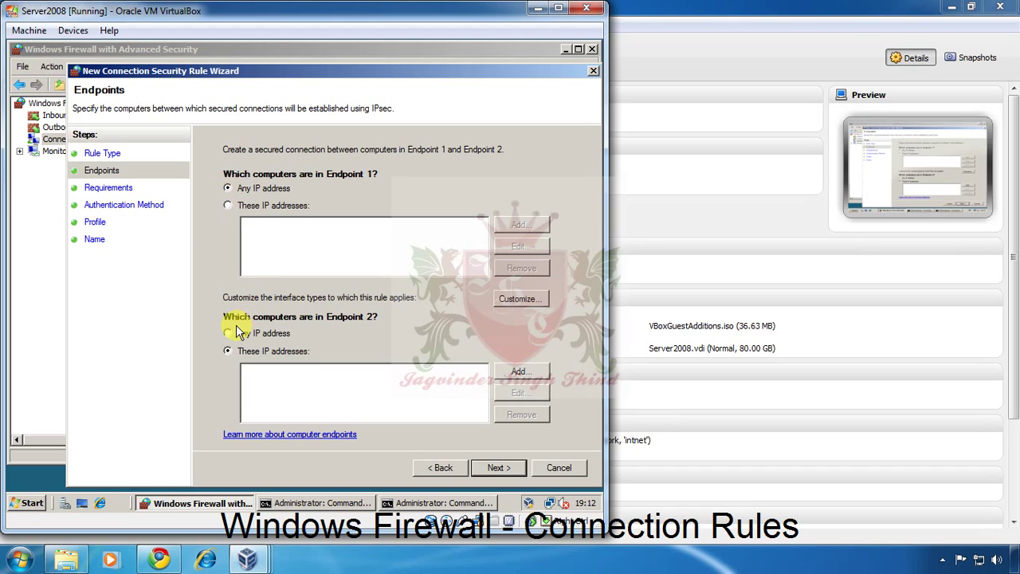
{"action": "left_click", "coordinate": [230, 333]}
{"action": "left_click", "coordinate": [498, 470]}
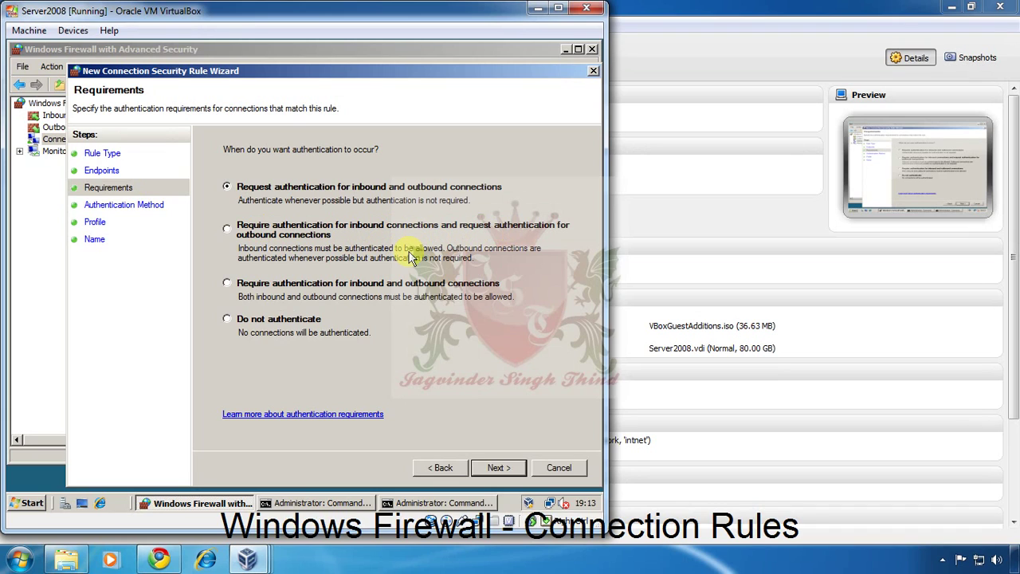
{"action": "left_click", "coordinate": [227, 285]}
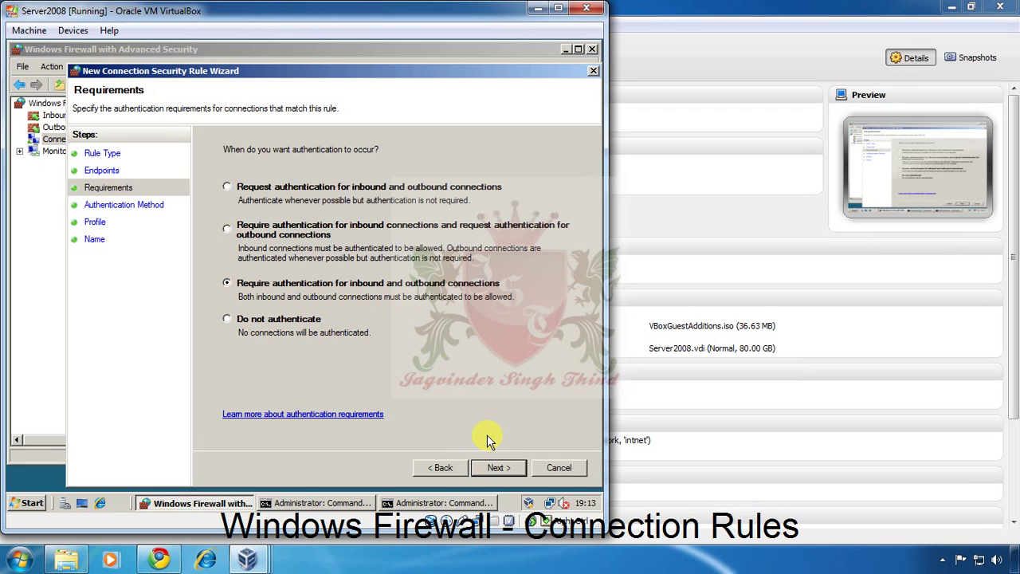
{"action": "left_click", "coordinate": [496, 467]}
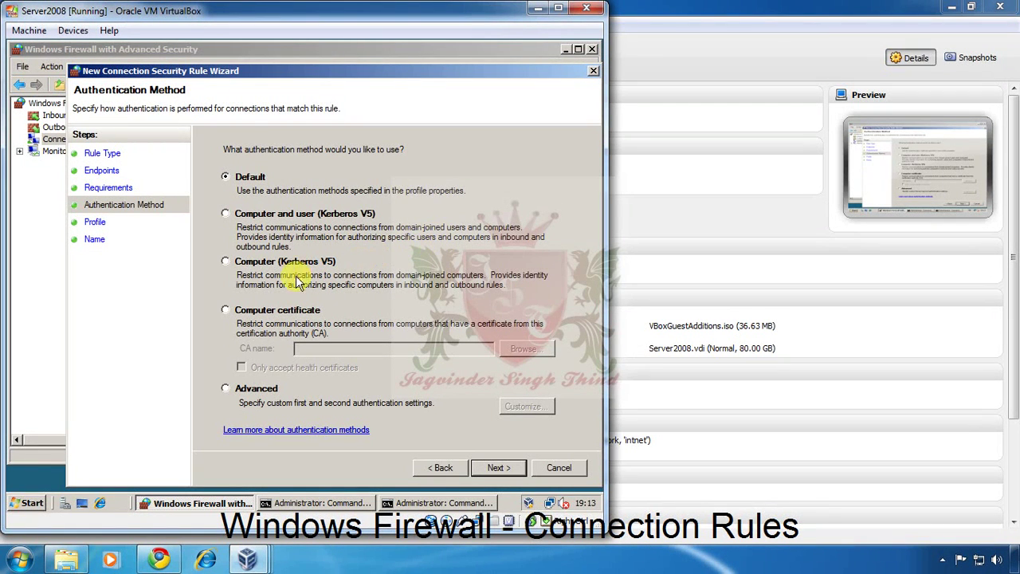
Choose Advanced authentication and add a preshared key as the first authentication method, entering the key value
{"action": "left_click", "coordinate": [226, 311]}
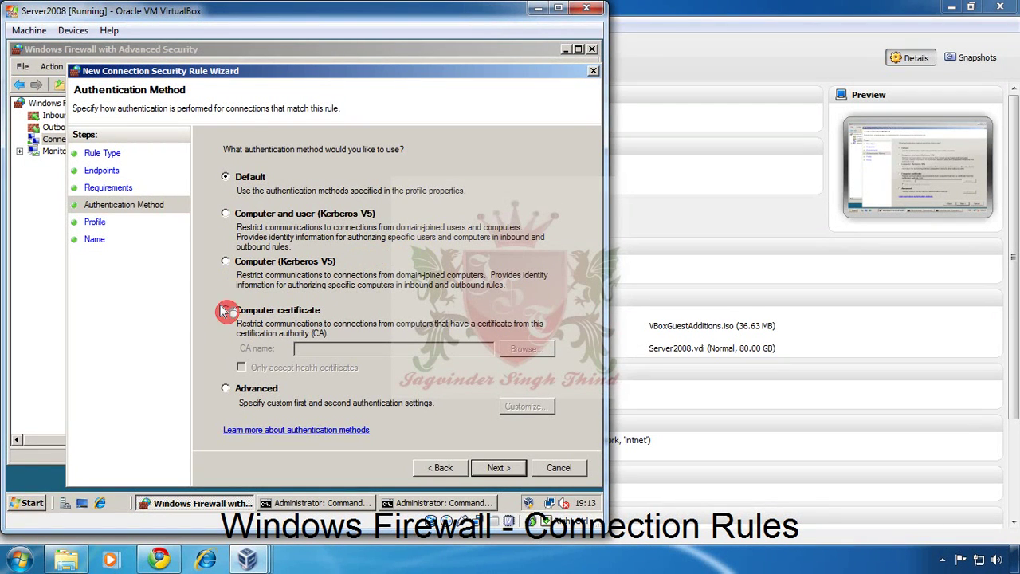
{"action": "left_click", "coordinate": [227, 388]}
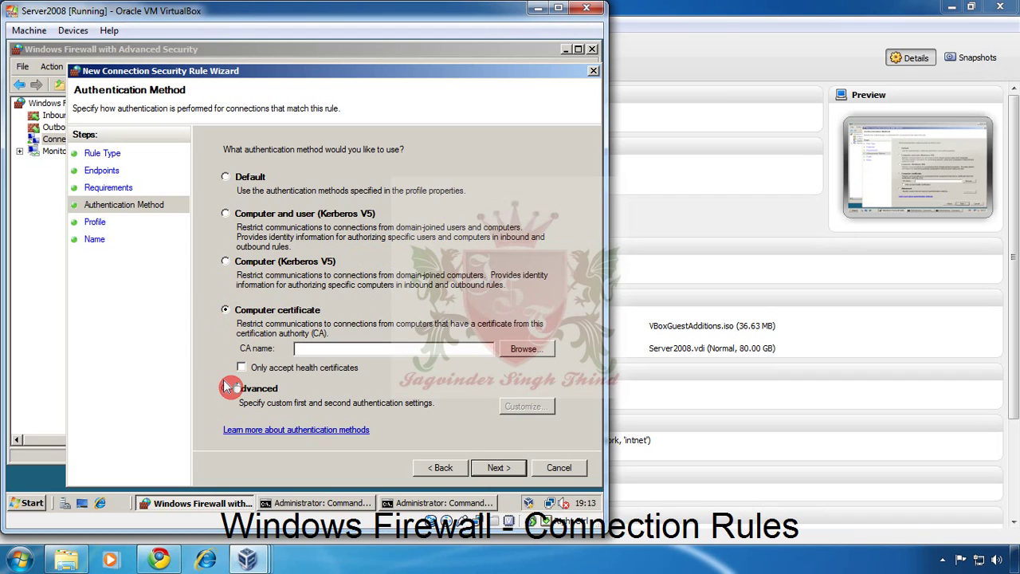
{"action": "left_click", "coordinate": [520, 406]}
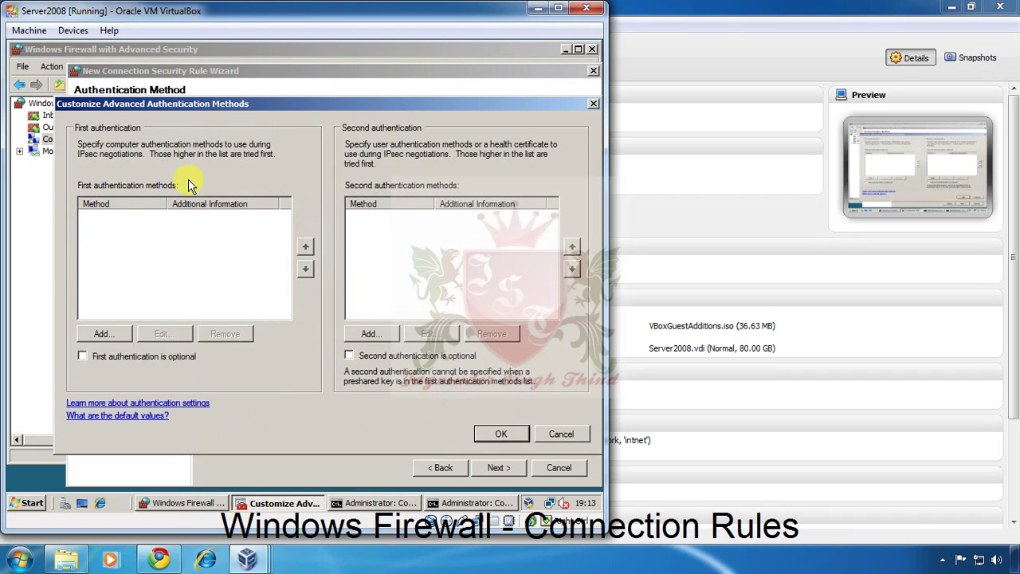
{"action": "left_click", "coordinate": [103, 334]}
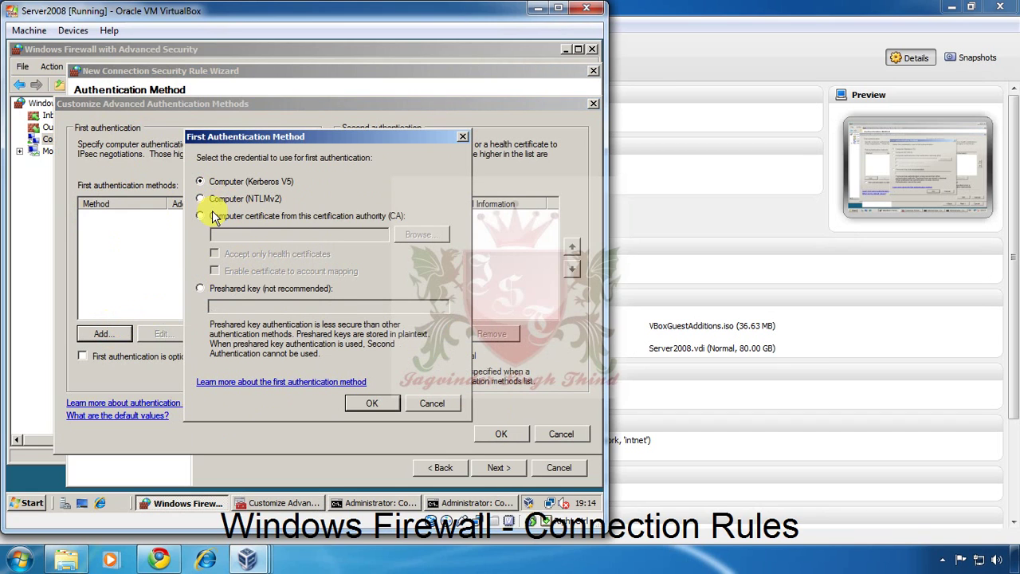
{"action": "left_click", "coordinate": [209, 290]}
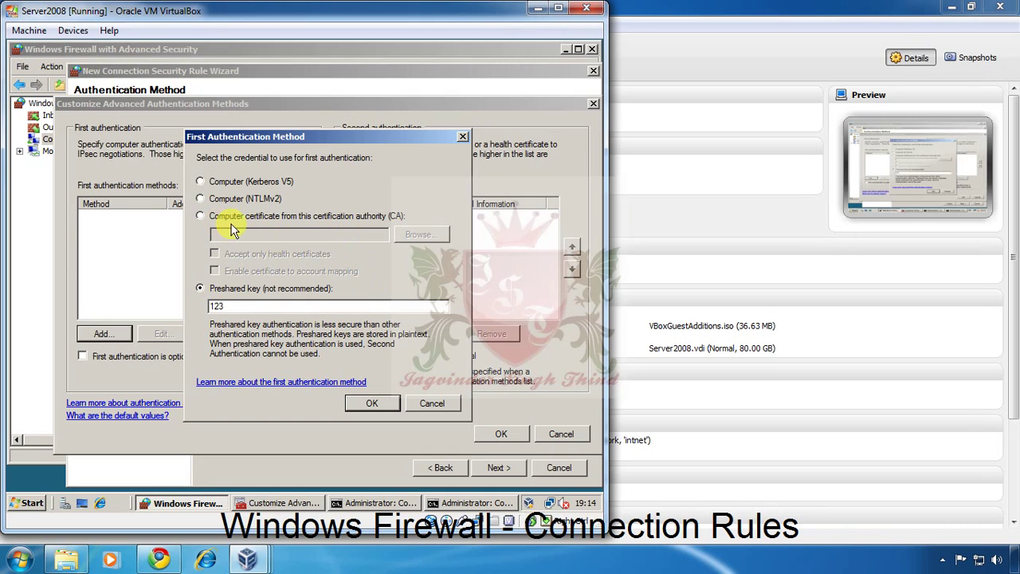
{"action": "left_click", "coordinate": [363, 407]}
{"action": "left_click", "coordinate": [444, 470]}
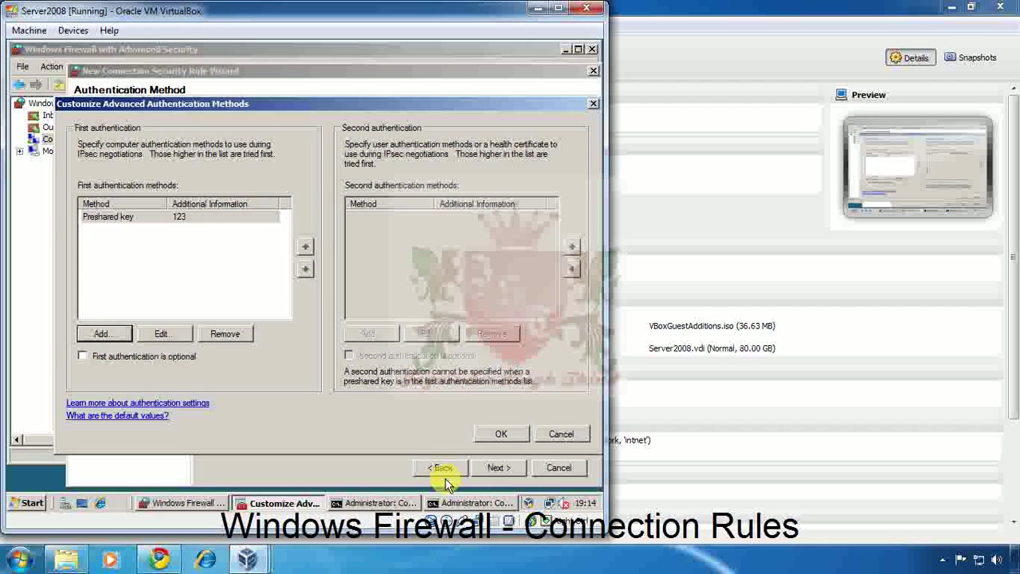
{"action": "left_click", "coordinate": [499, 433]}
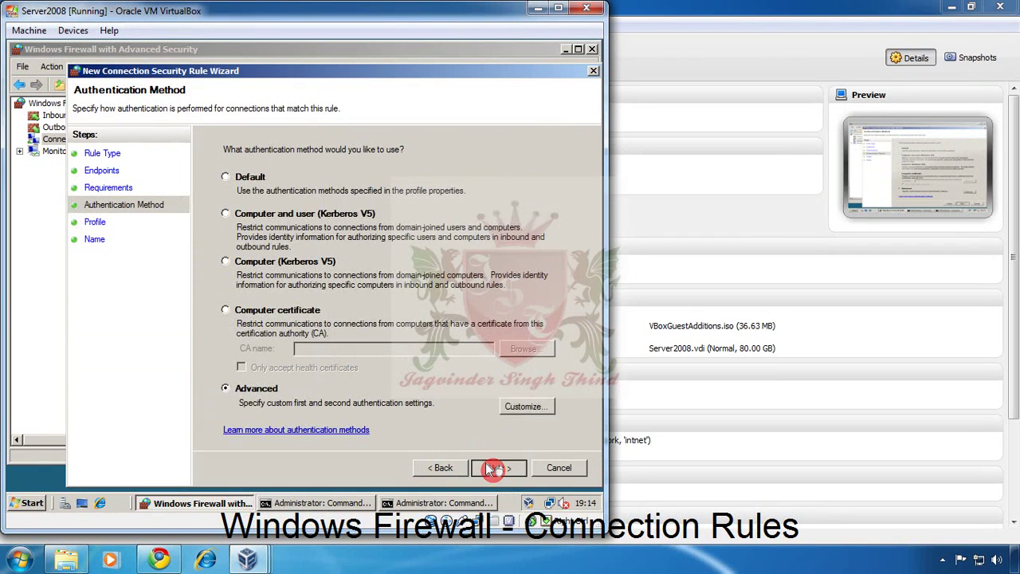
Apply the rule to the Domain, Private and Public profiles and create it with the name sec rule
{"action": "left_click", "coordinate": [497, 469]}
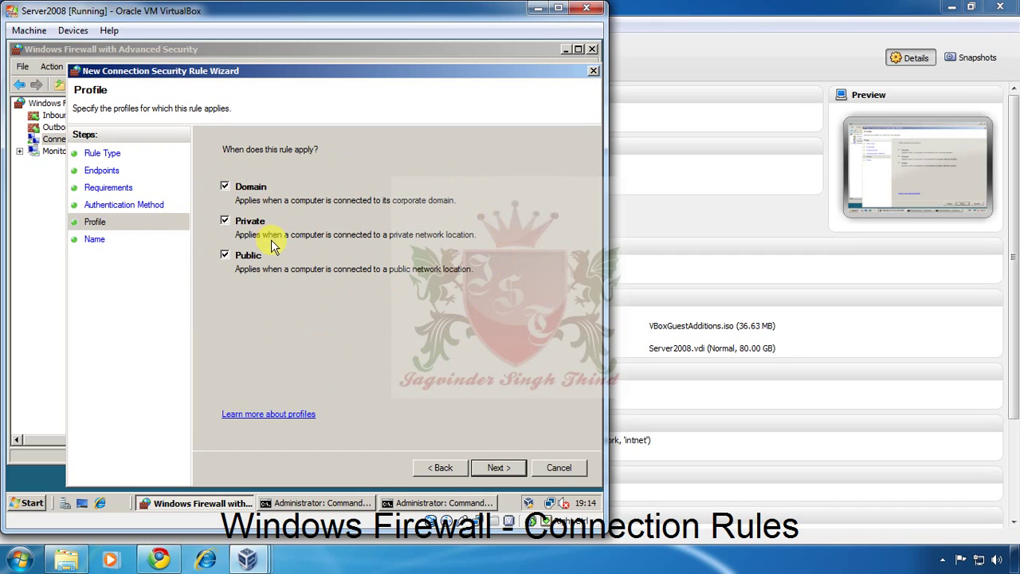
{"action": "left_click", "coordinate": [492, 467]}
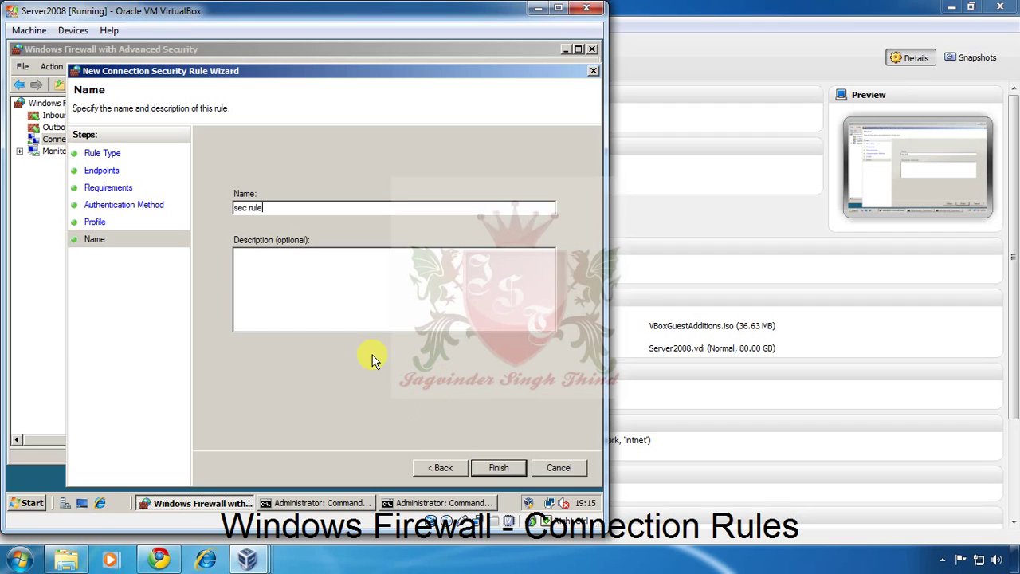
{"action": "left_click", "coordinate": [500, 468]}
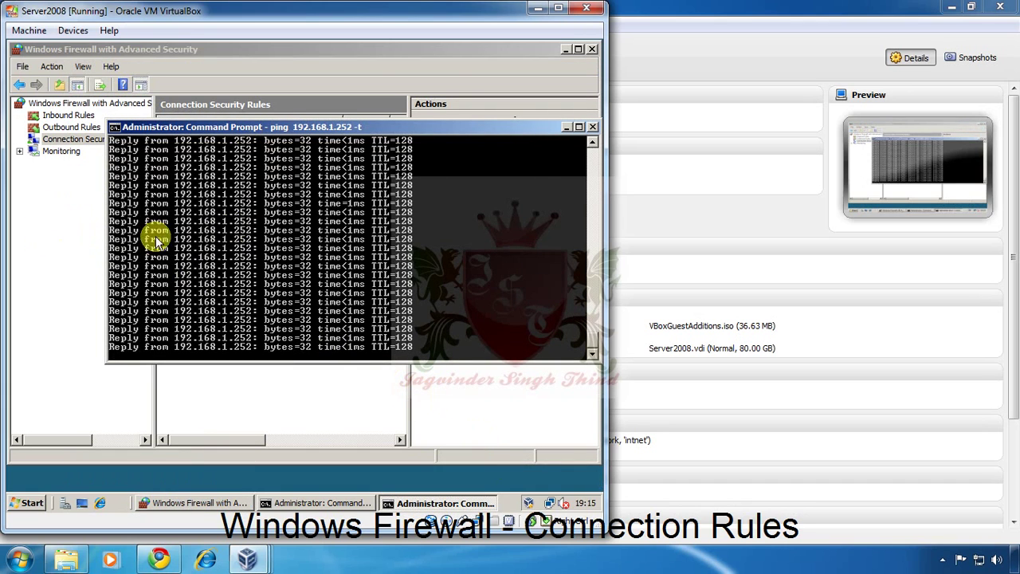
Check the new rule in Server2008's connection security rules and its continuous pings to 192.168.1.253 and 192.168.1.252
{"action": "left_click", "coordinate": [49, 263]}
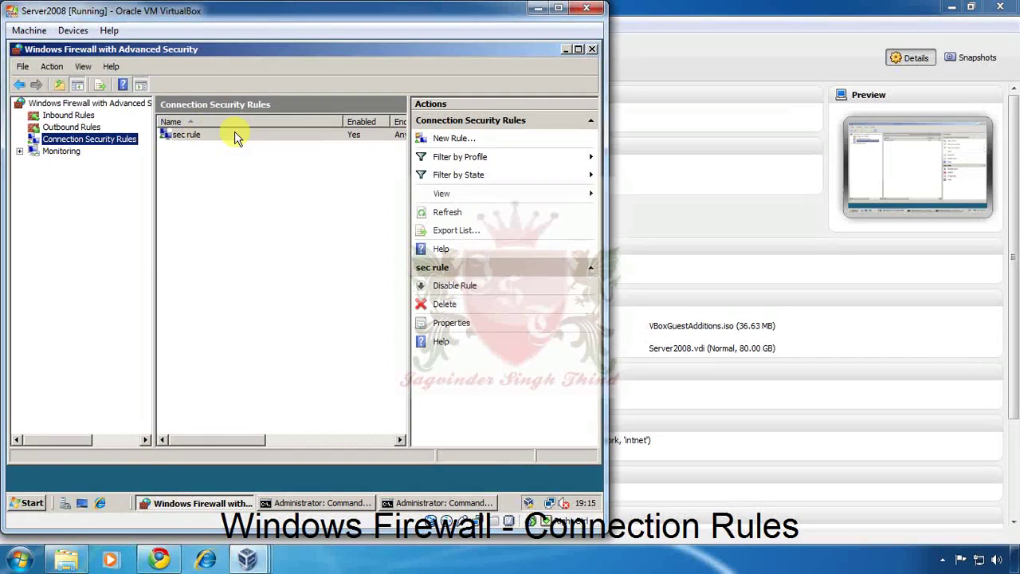
{"action": "left_click", "coordinate": [322, 504]}
{"action": "left_click", "coordinate": [423, 505]}
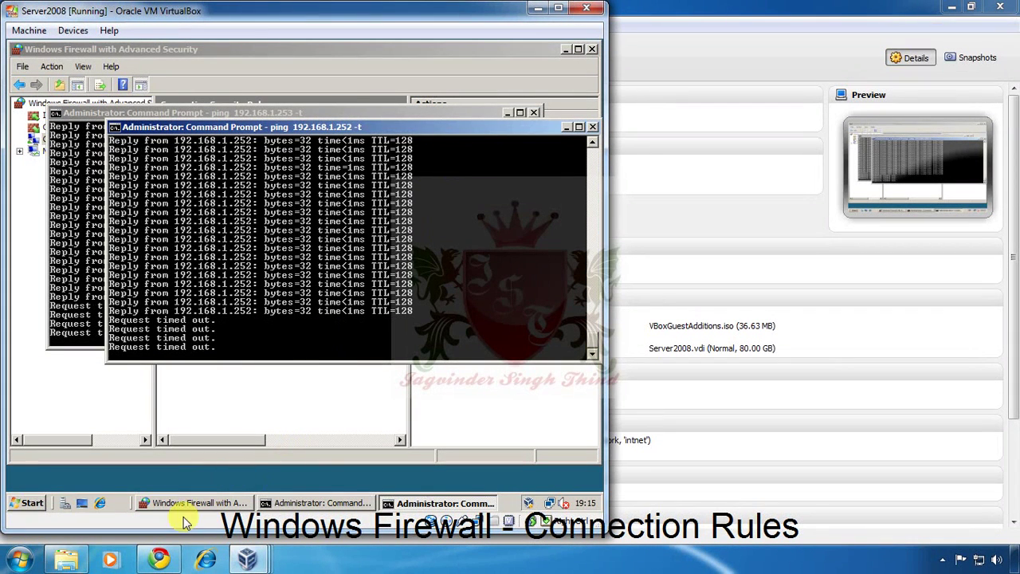
Switch to the Vista virtual machine and check its continuous pings to 192.168.1.254 and 192.168.1.253
{"action": "left_click", "coordinate": [711, 159]}
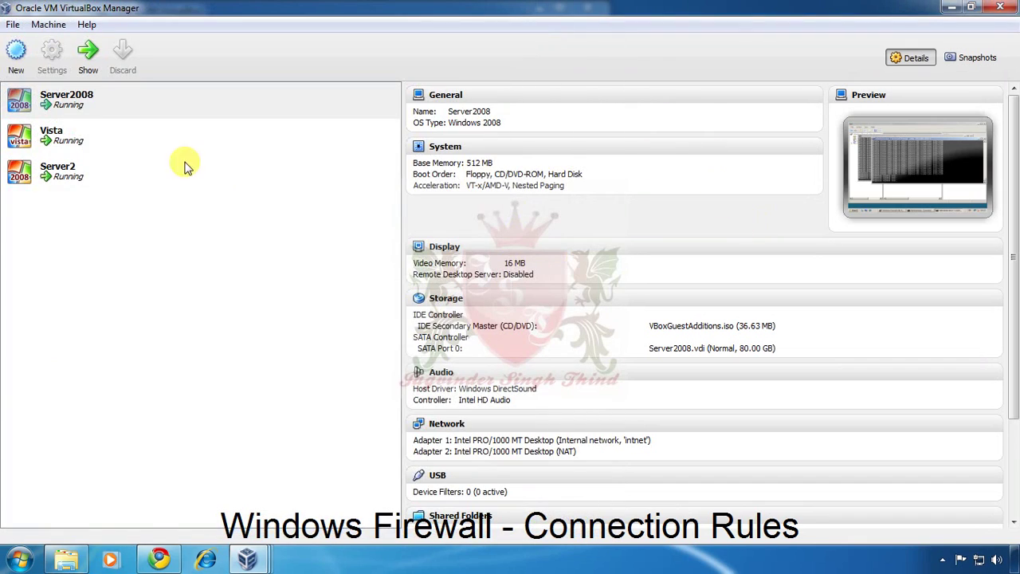
{"action": "double_click", "coordinate": [70, 143]}
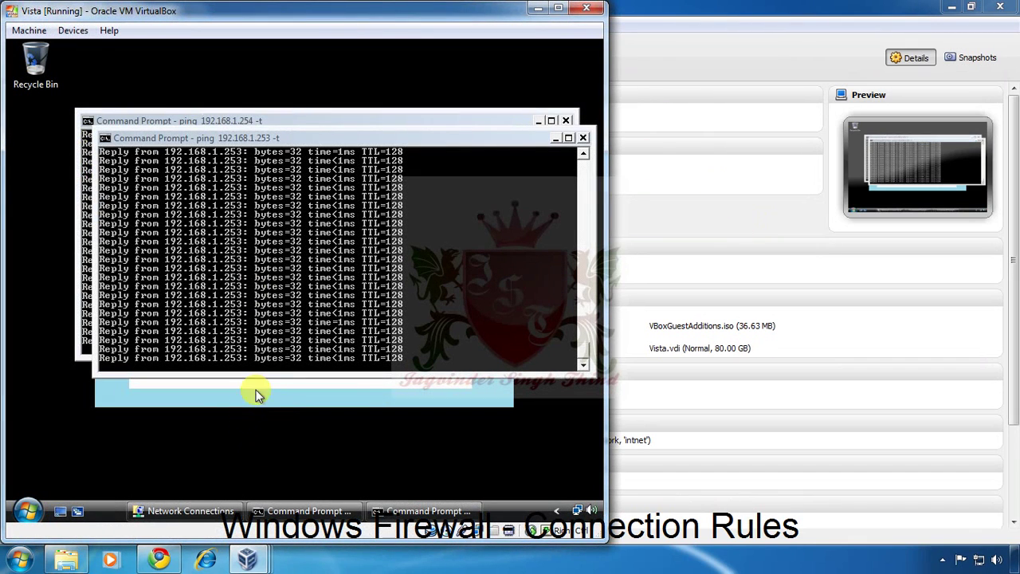
{"action": "left_click_drag", "start_coordinate": [356, 139], "coordinate": [492, 132]}
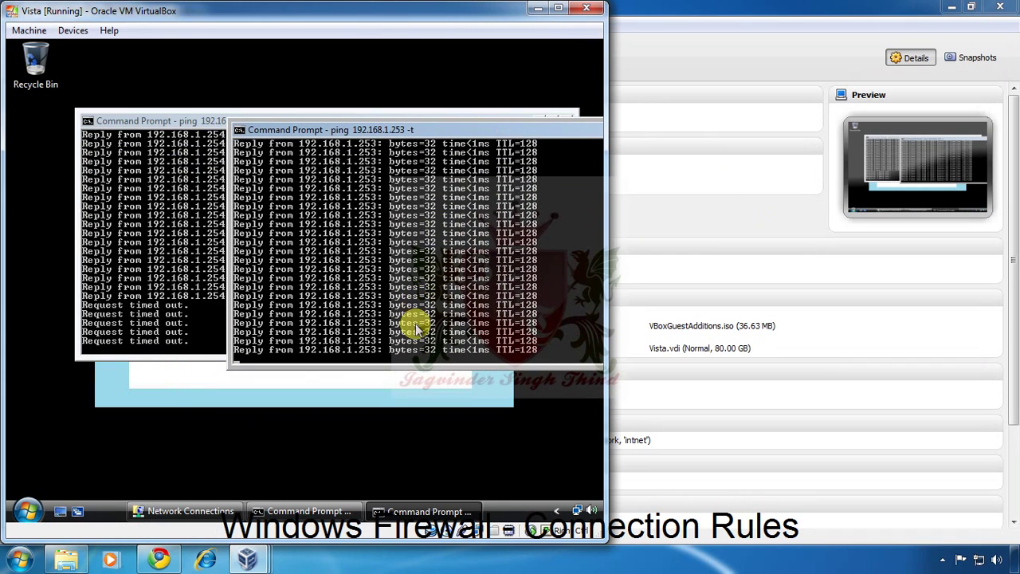
{"action": "left_click", "coordinate": [538, 8]}
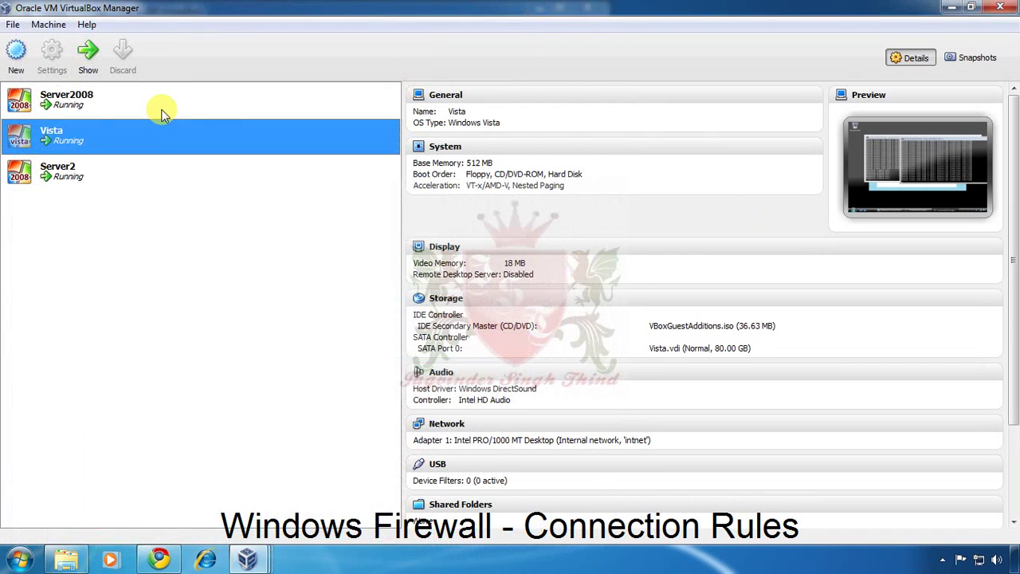
{"action": "left_click", "coordinate": [108, 108]}
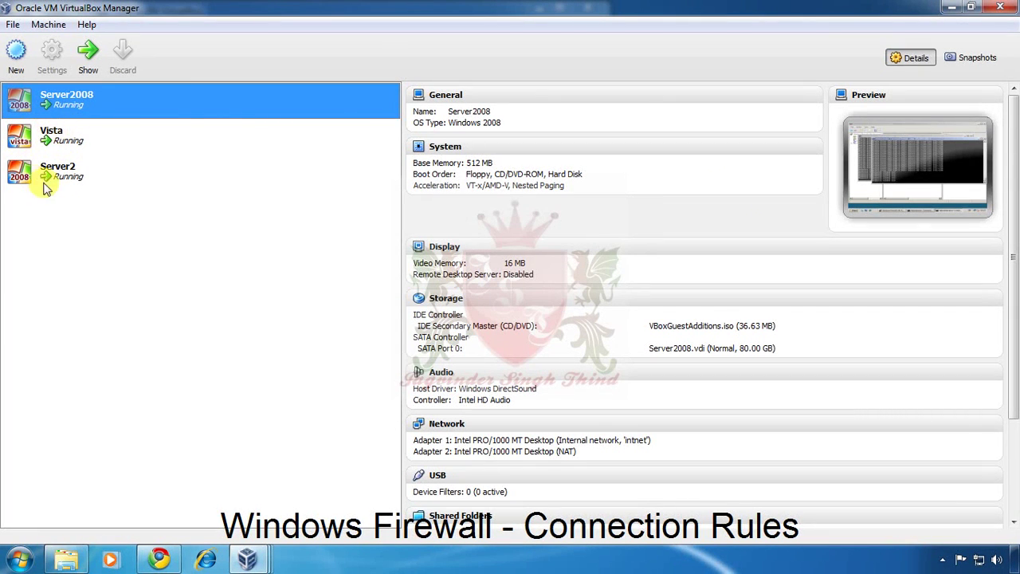
{"action": "double_click", "coordinate": [56, 139]}
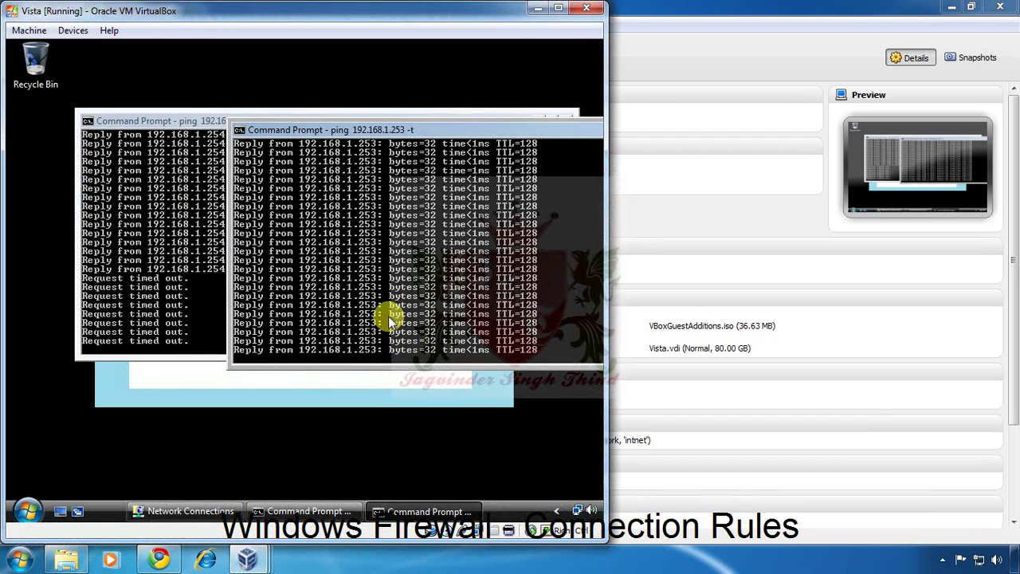
{"action": "left_click", "coordinate": [67, 514]}
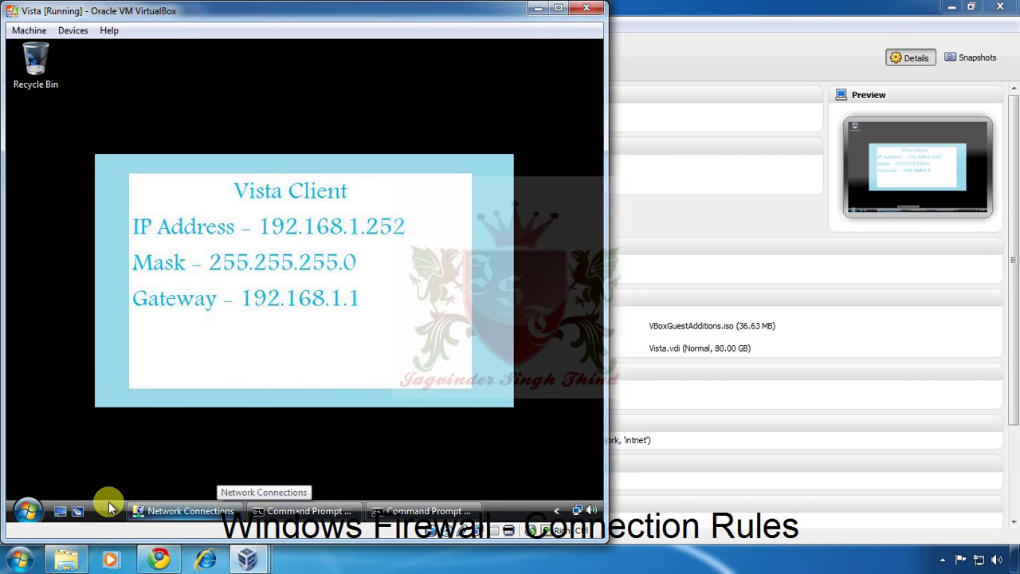
{"action": "left_click", "coordinate": [39, 503]}
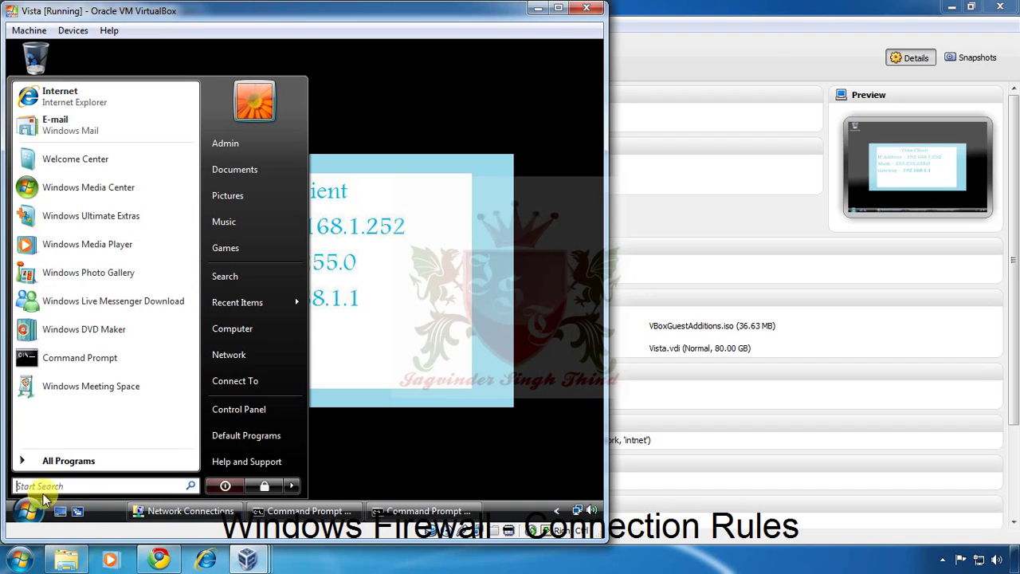
{"action": "left_click", "coordinate": [294, 414]}
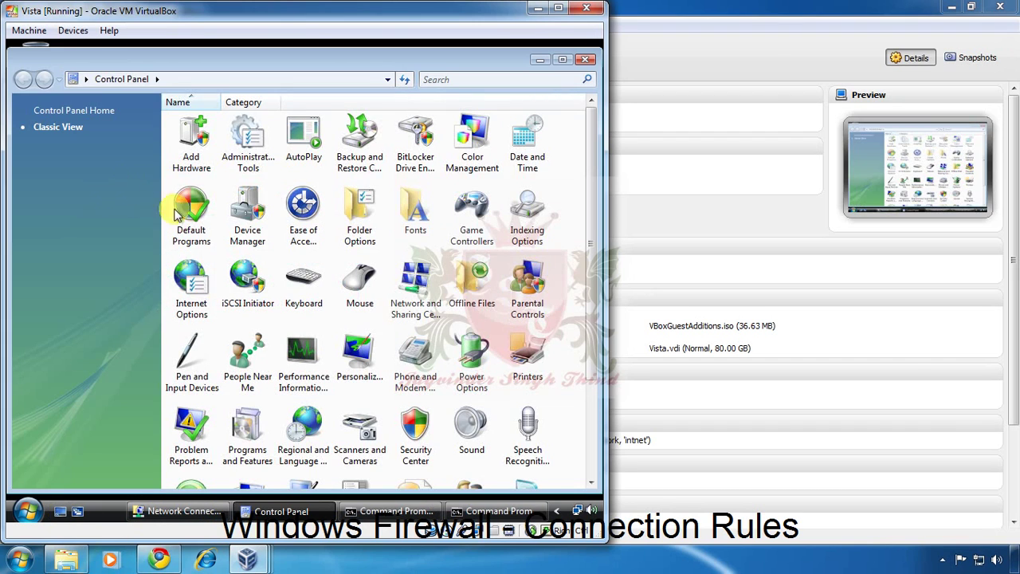
{"action": "double_click", "coordinate": [248, 136]}
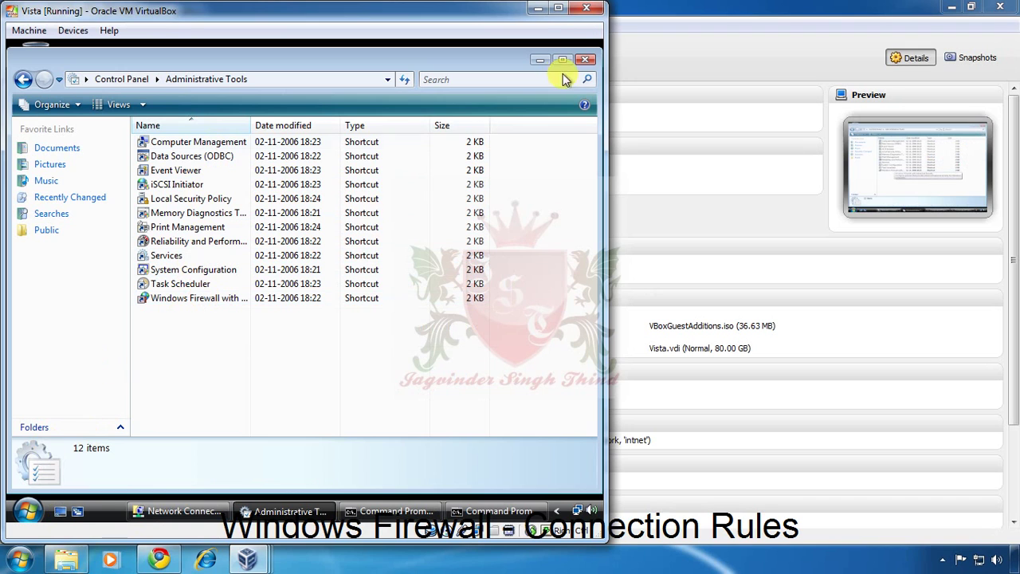
{"action": "left_click", "coordinate": [587, 61]}
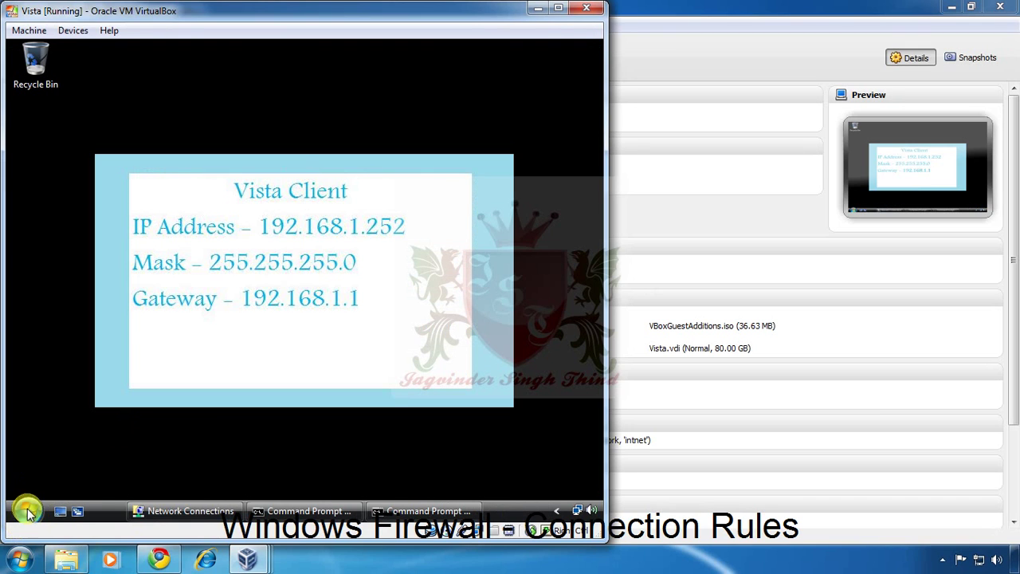
Run wf.msc in Vista and allow it to open Windows Firewall with Advanced Security
{"action": "left_click", "coordinate": [28, 511]}
{"action": "left_click", "coordinate": [84, 486]}
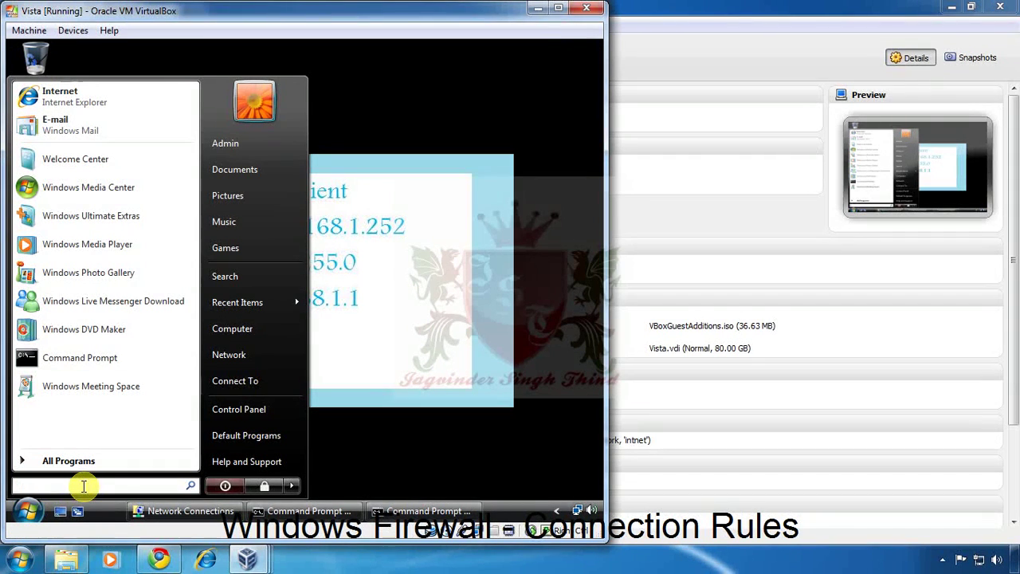
{"action": "type", "text": "wf"}
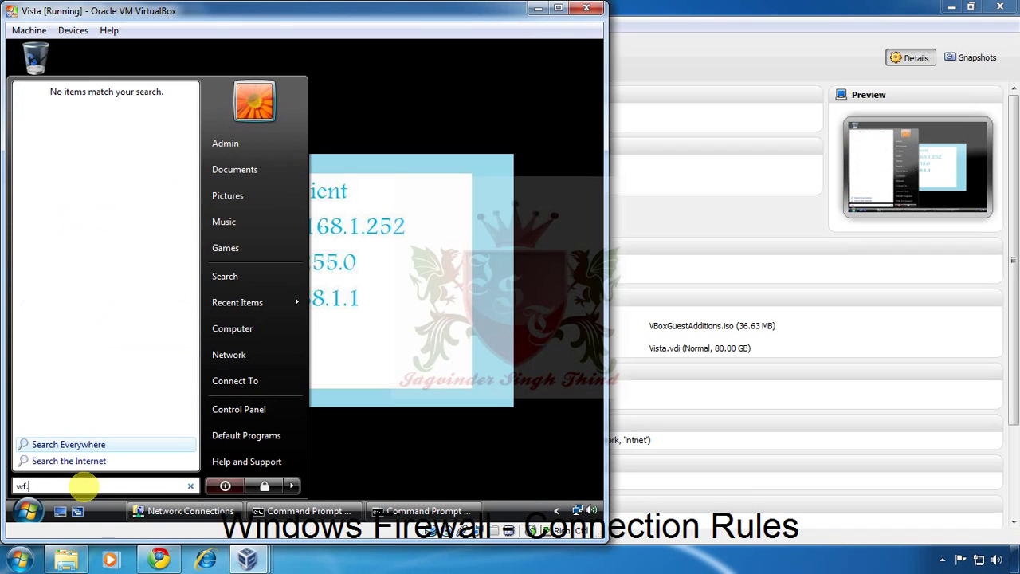
{"action": "type", "text": ".msc"}
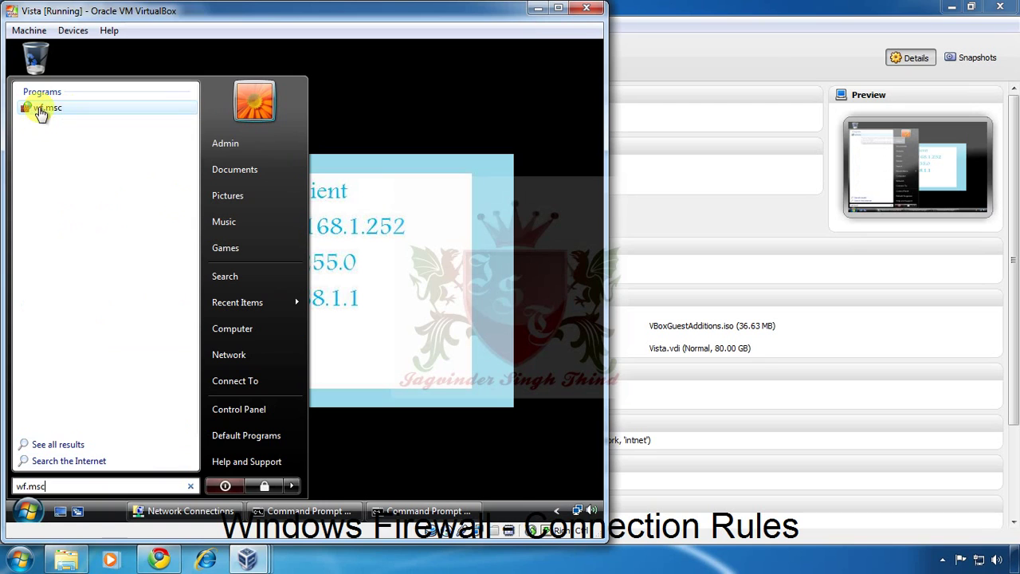
{"action": "left_click", "coordinate": [52, 114]}
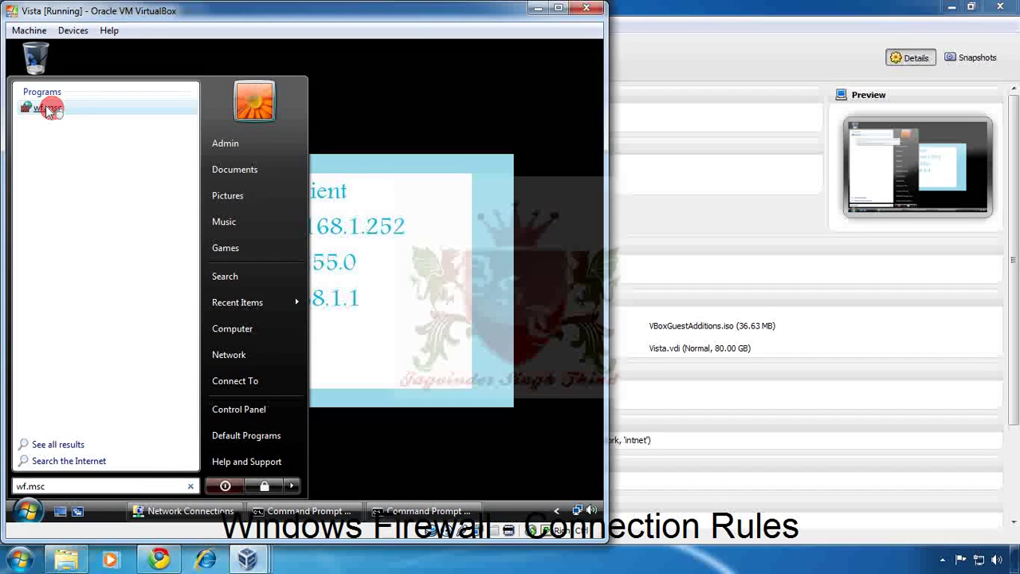
{"action": "left_click", "coordinate": [223, 308]}
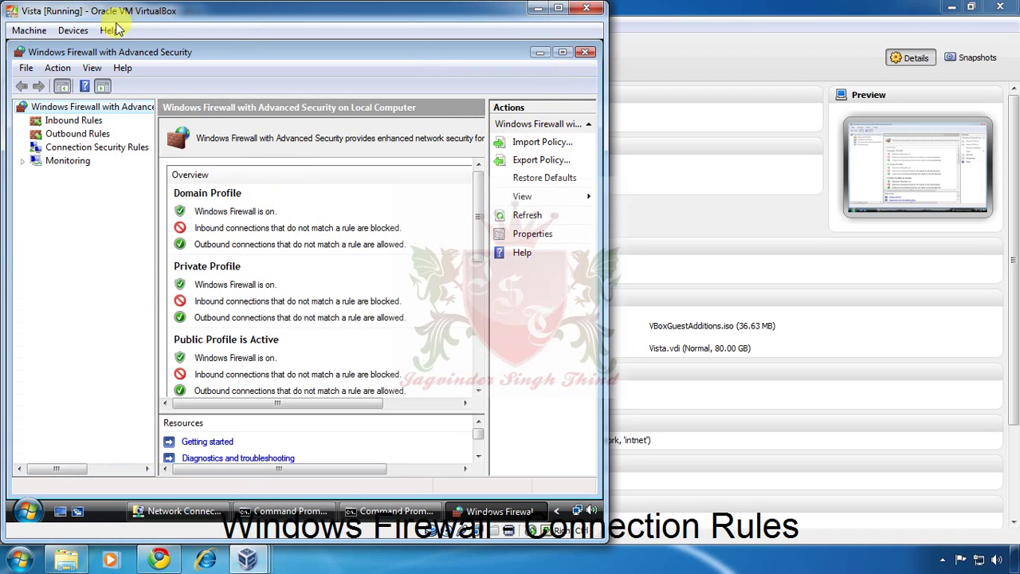
Start a new connection security rule in Vista's firewall and select the Custom rule type
{"action": "left_click", "coordinate": [99, 147]}
{"action": "right_click", "coordinate": [164, 155]}
{"action": "left_click", "coordinate": [192, 163]}
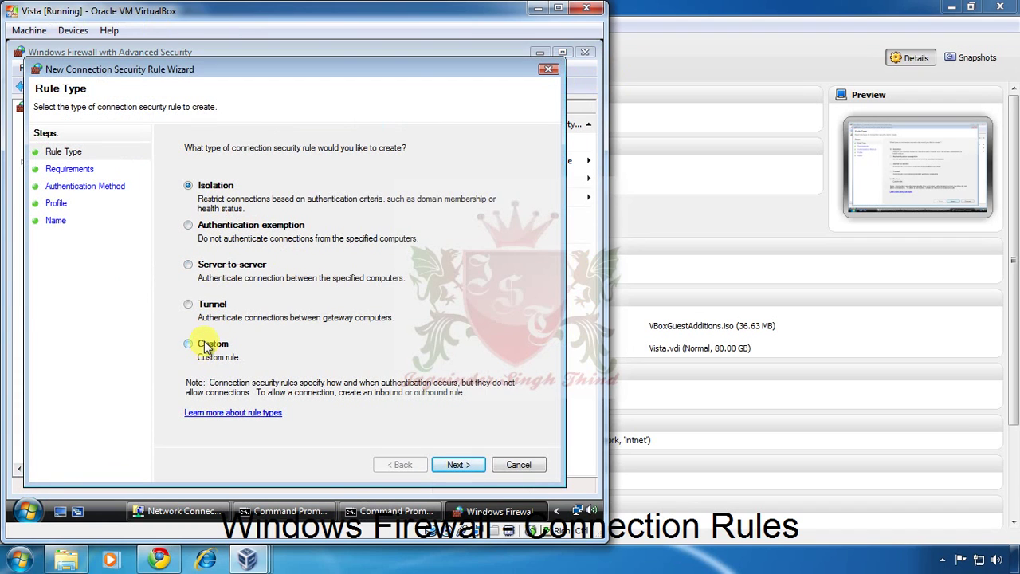
{"action": "left_click", "coordinate": [206, 346]}
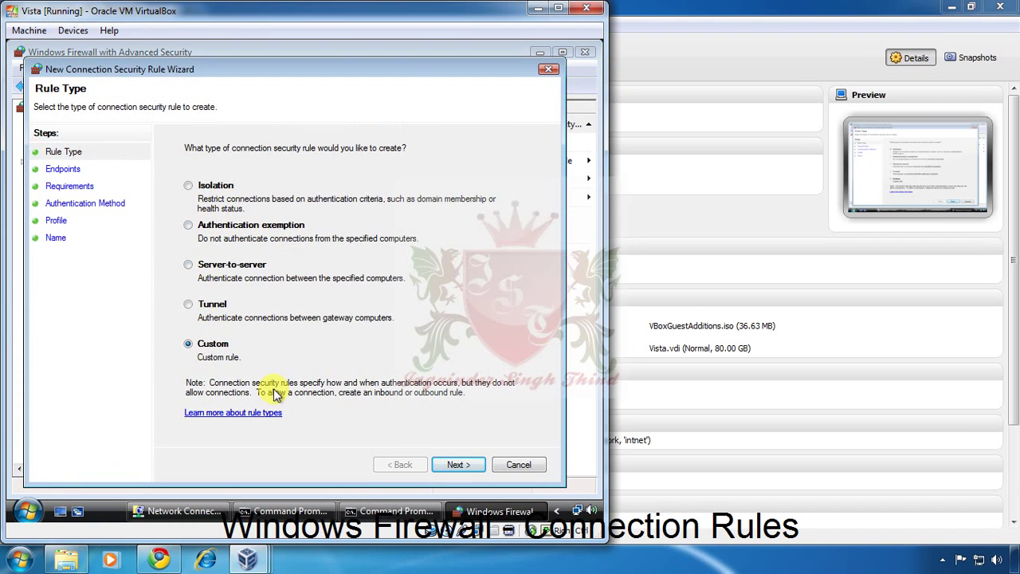
Keep both endpoints at any IP address and require authentication for inbound and outbound connections
{"action": "left_click", "coordinate": [456, 467]}
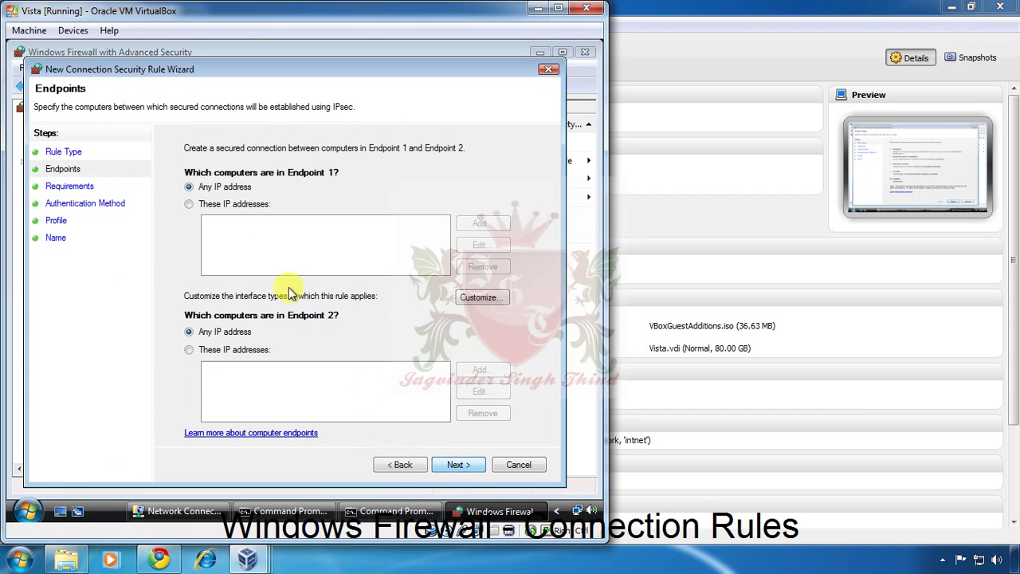
{"action": "left_click", "coordinate": [459, 466]}
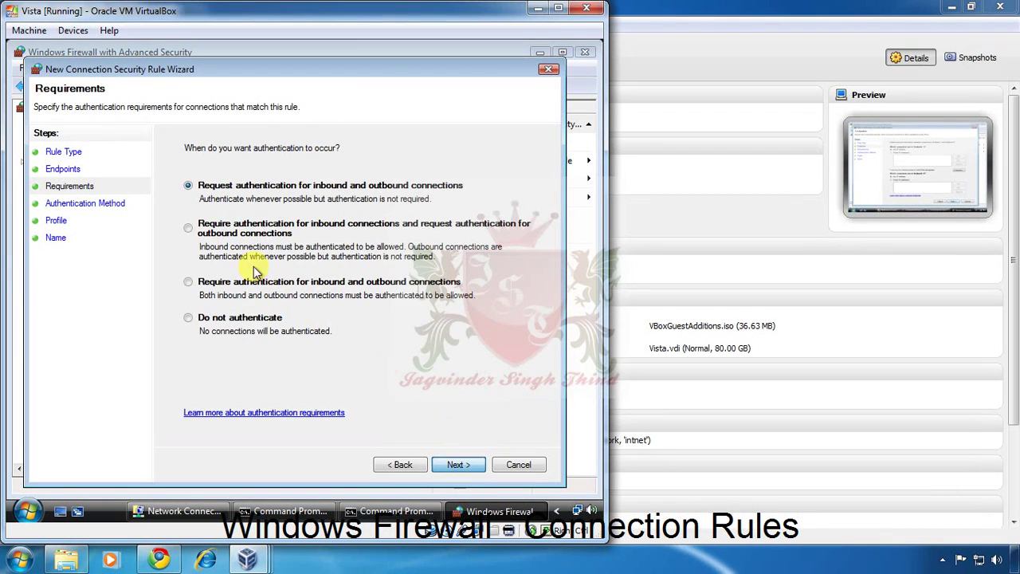
{"action": "left_click", "coordinate": [204, 285]}
{"action": "left_click", "coordinate": [460, 467]}
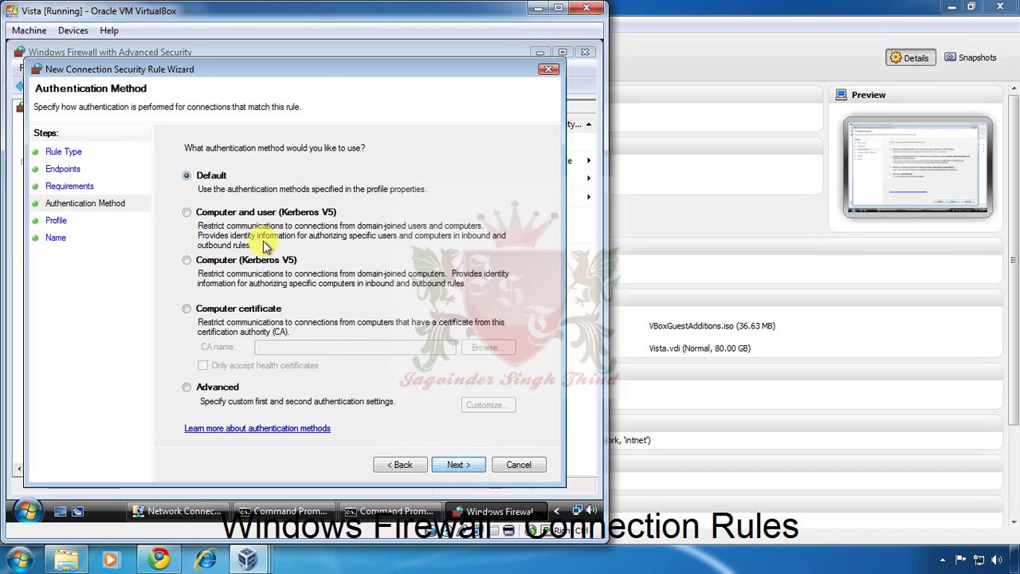
Choose the Advanced authentication method and add a preshared key as the first authentication, entering the key
{"action": "left_click", "coordinate": [186, 388]}
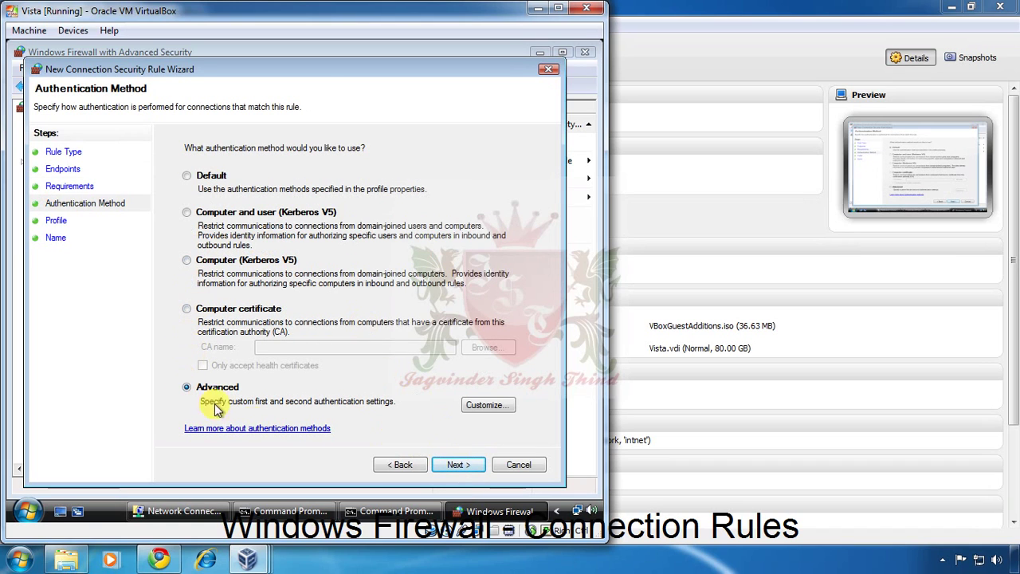
{"action": "left_click", "coordinate": [455, 467]}
{"action": "left_click", "coordinate": [419, 328]}
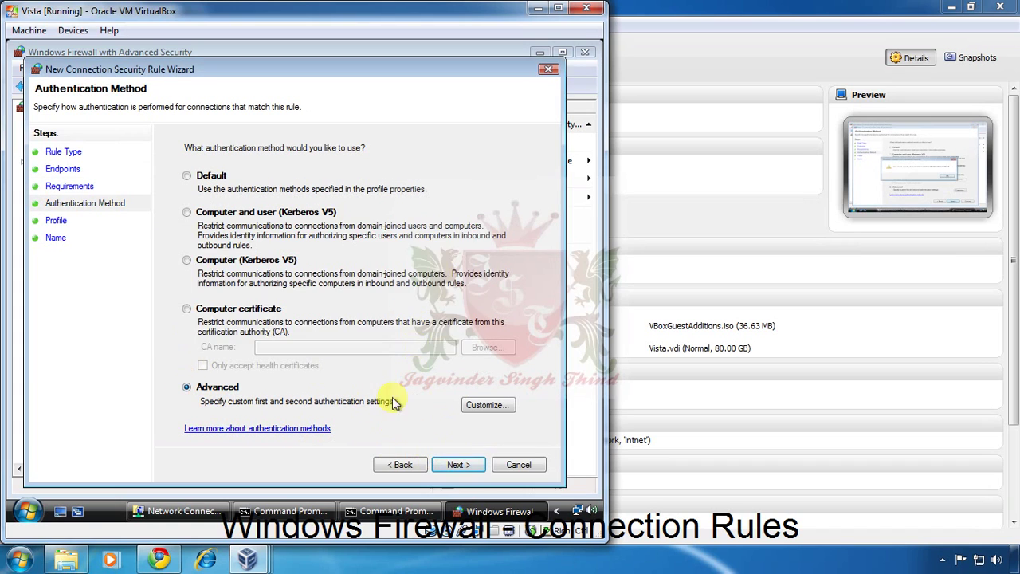
{"action": "left_click", "coordinate": [484, 405]}
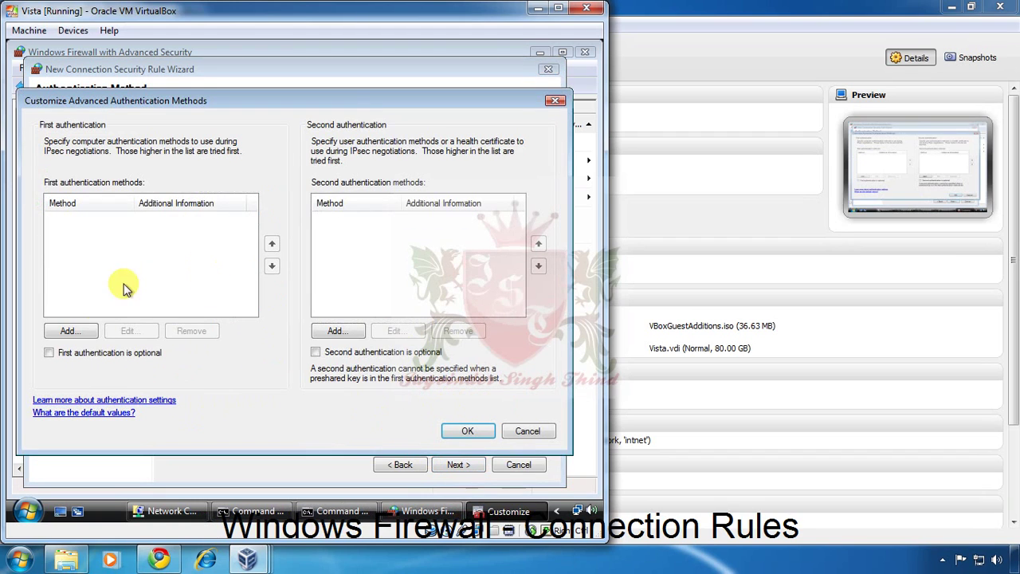
{"action": "left_click", "coordinate": [78, 331]}
{"action": "left_click", "coordinate": [179, 286]}
{"action": "left_click", "coordinate": [201, 305]}
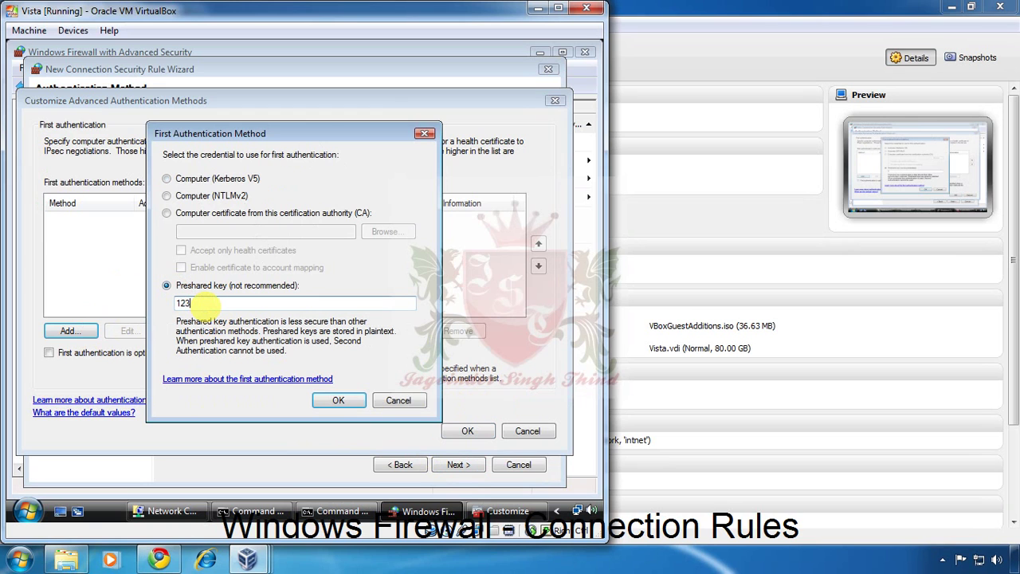
{"action": "left_click", "coordinate": [330, 400]}
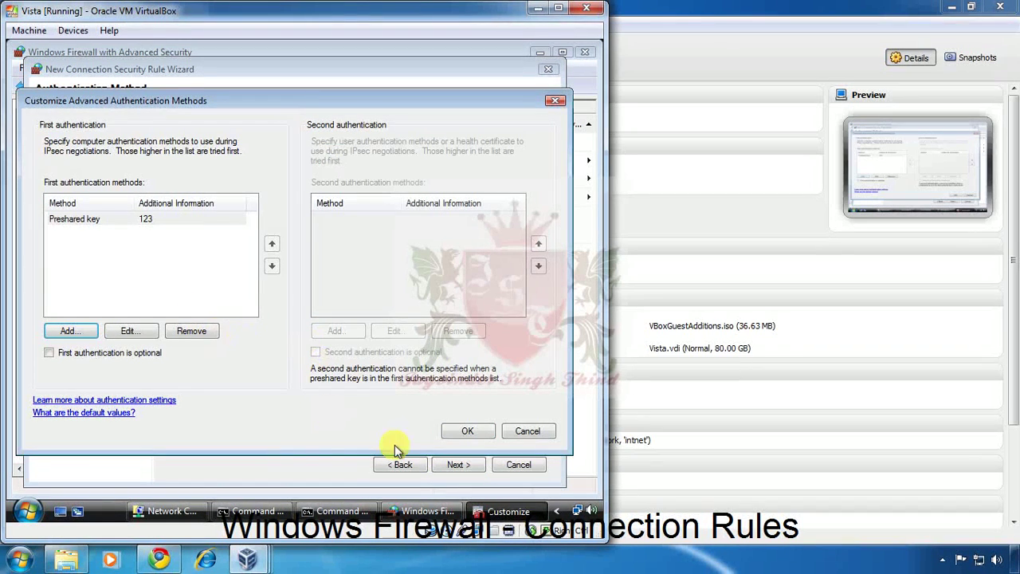
{"action": "left_click", "coordinate": [468, 436]}
Apply the rule to the Domain, Private and Public profiles and create it with the name "sec rule"
{"action": "left_click", "coordinate": [457, 465]}
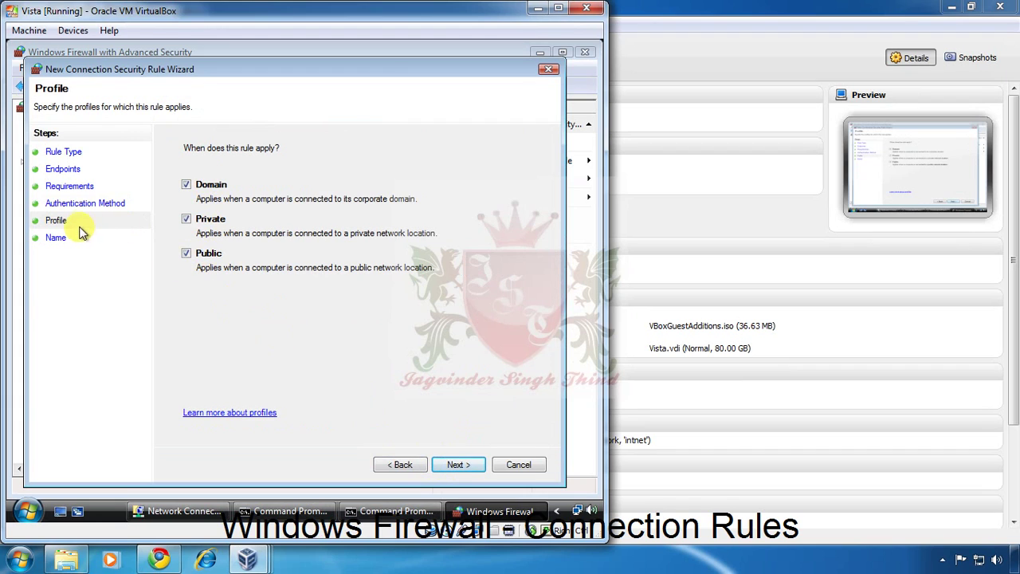
{"action": "left_click", "coordinate": [458, 467]}
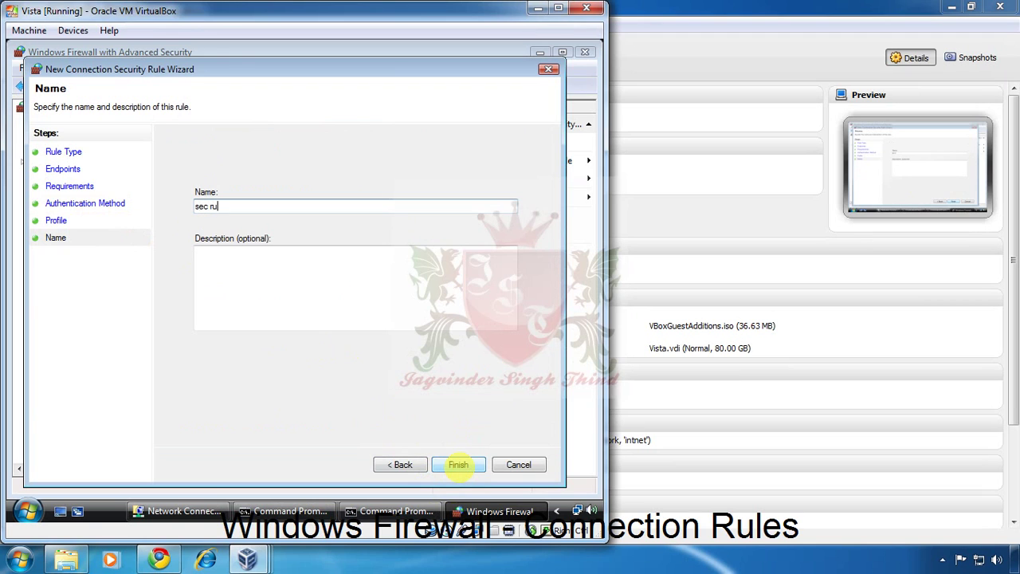
{"action": "left_click", "coordinate": [444, 465]}
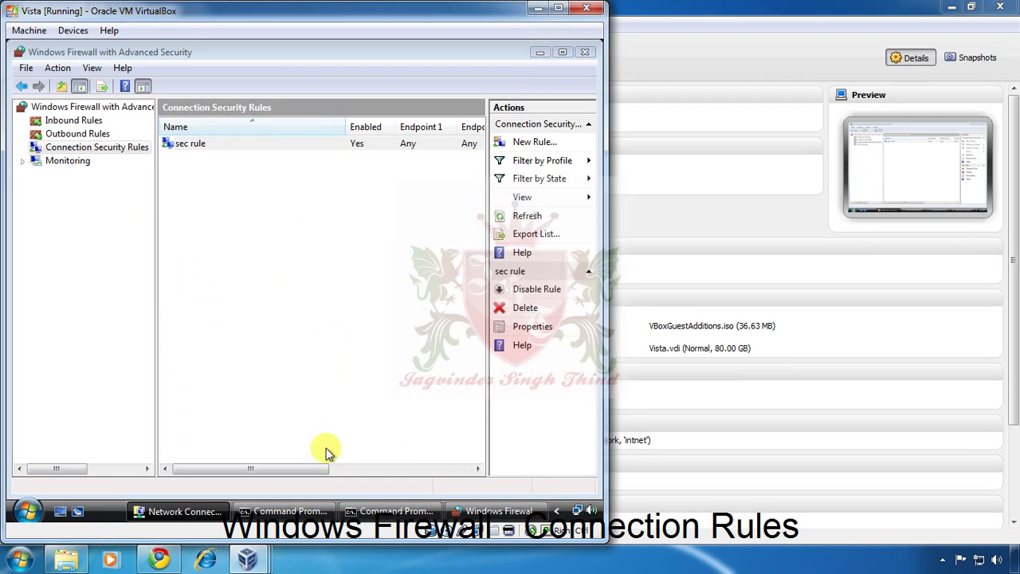
Check Vista's continuous pings to 192.168.1.254 and 192.168.1.253
{"action": "left_click", "coordinate": [317, 510]}
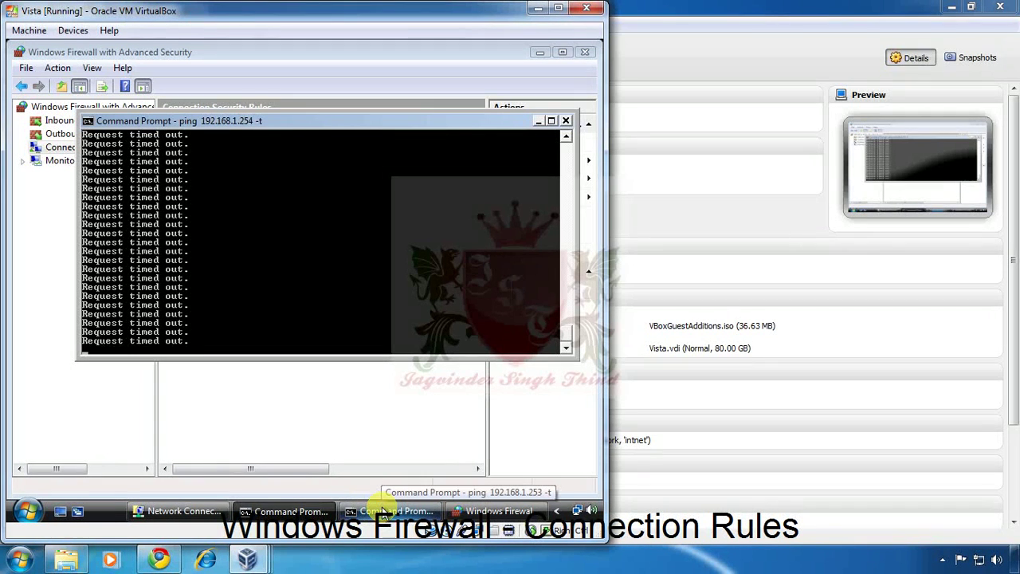
{"action": "left_click", "coordinate": [388, 514]}
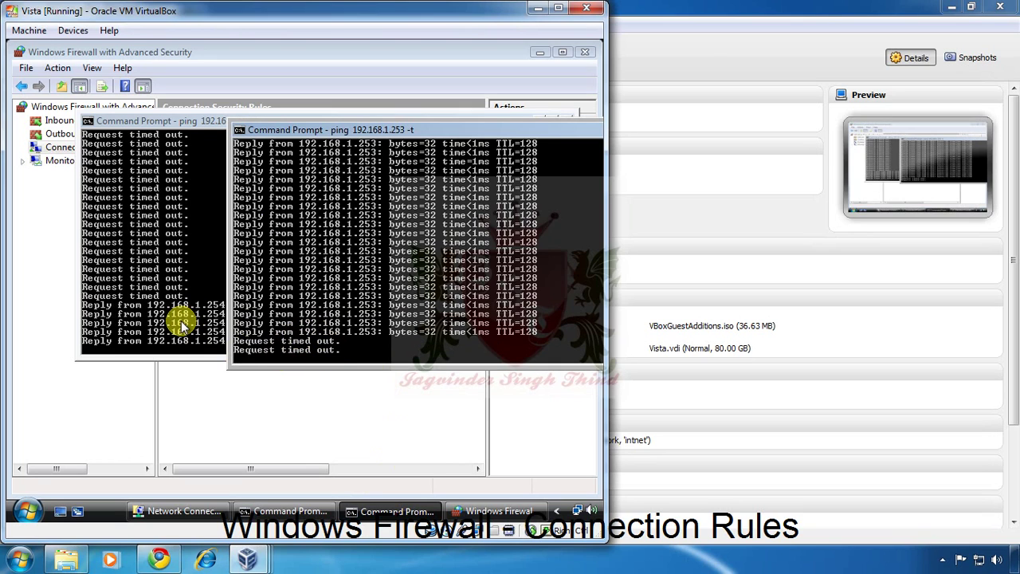
{"action": "left_click", "coordinate": [538, 12]}
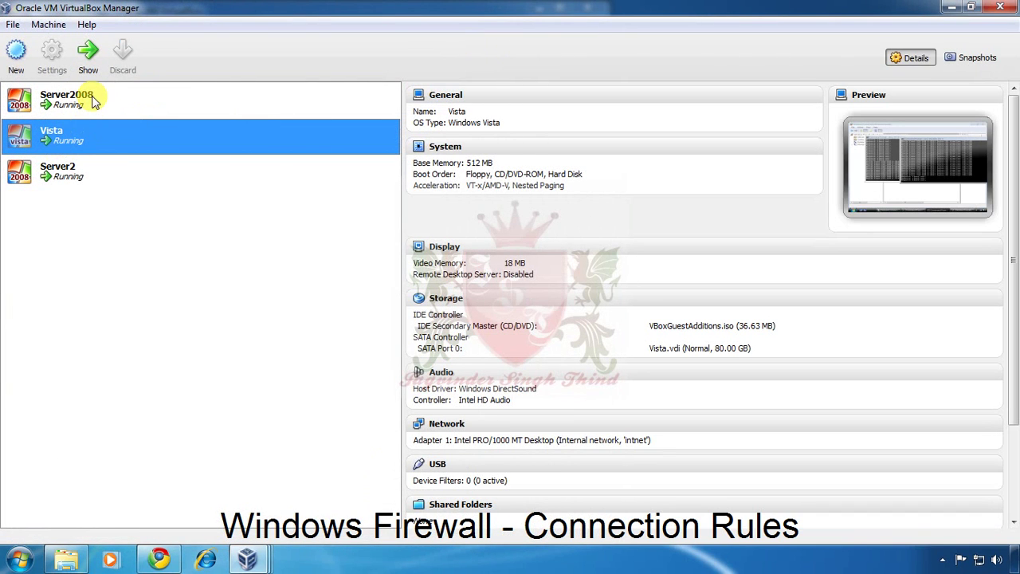
Switch to the Server2008 virtual machine and check its continuous pings to 192.168.1.252 and 192.168.1.253
{"action": "left_click", "coordinate": [93, 101]}
{"action": "left_click", "coordinate": [86, 137]}
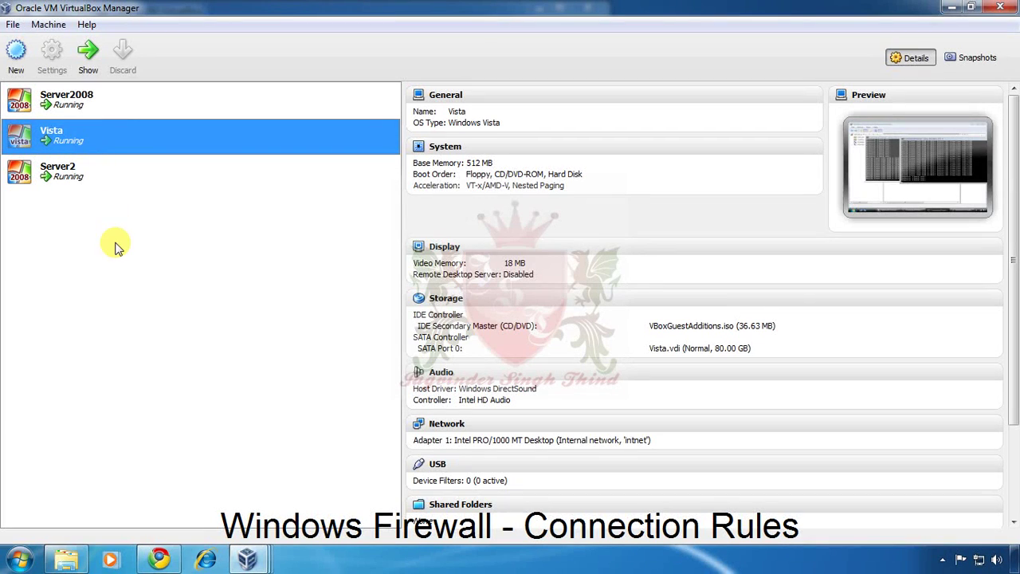
{"action": "double_click", "coordinate": [115, 108]}
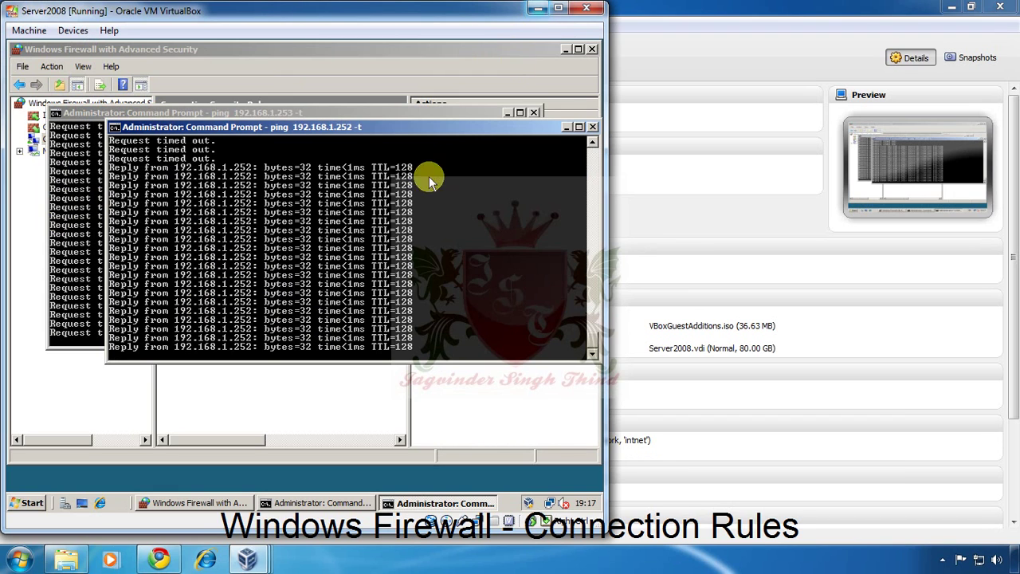
{"action": "left_click", "coordinate": [687, 191]}
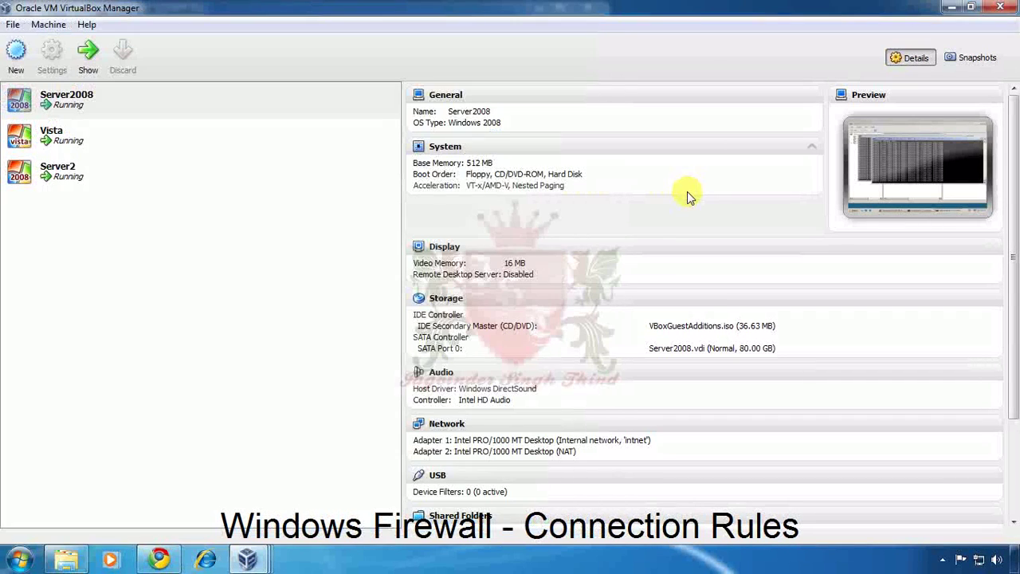
Switch to the Server2 virtual machine and check its continuous pings to 192.168.1.254 and 192.168.1.252
{"action": "double_click", "coordinate": [47, 168]}
{"action": "left_click", "coordinate": [325, 502]}
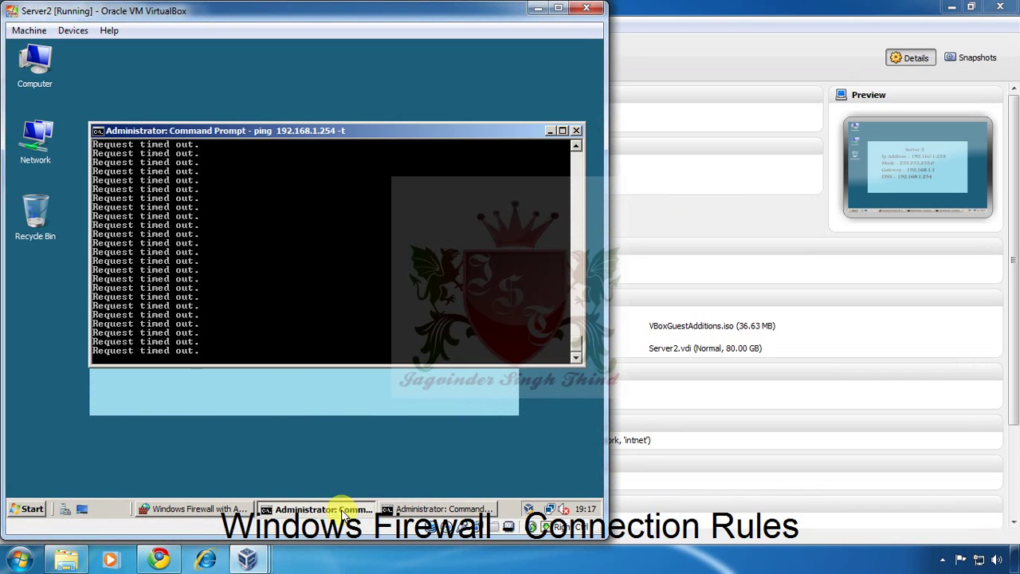
{"action": "left_click", "coordinate": [389, 508]}
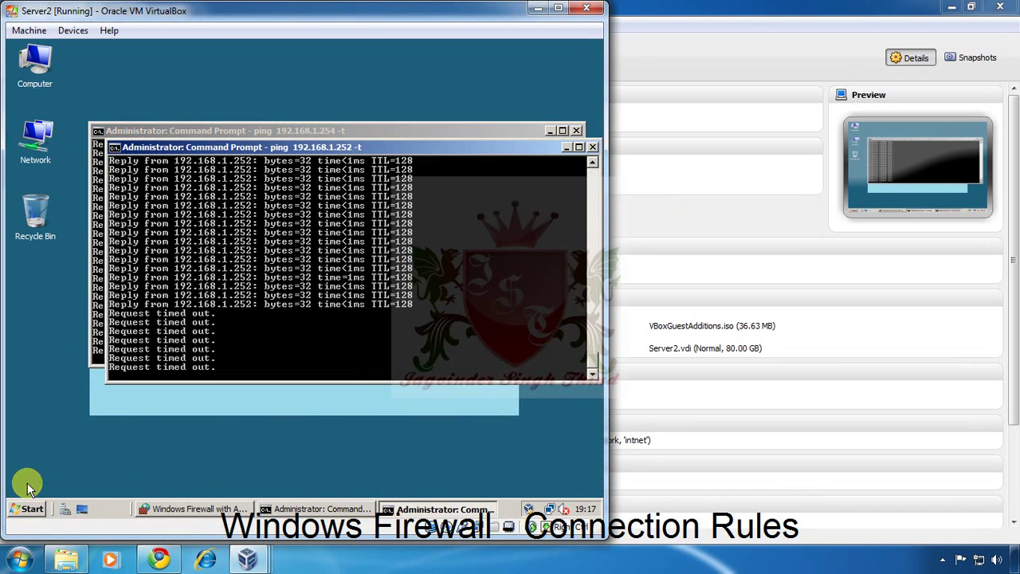
Start a new connection security rule in Server2's Windows Firewall and select the Custom rule type
{"action": "left_click", "coordinate": [188, 509]}
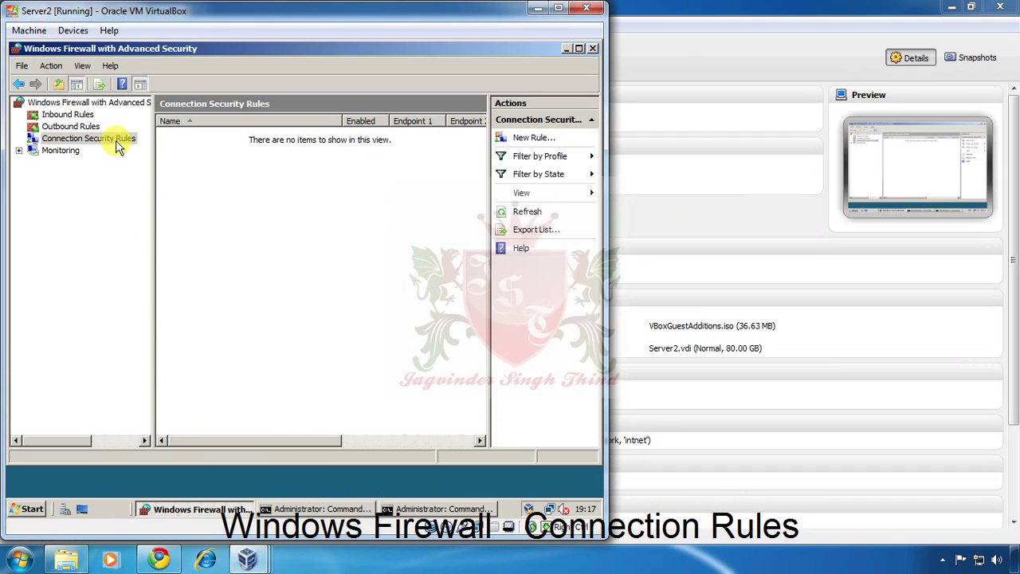
{"action": "right_click", "coordinate": [177, 134]}
{"action": "left_click", "coordinate": [212, 152]}
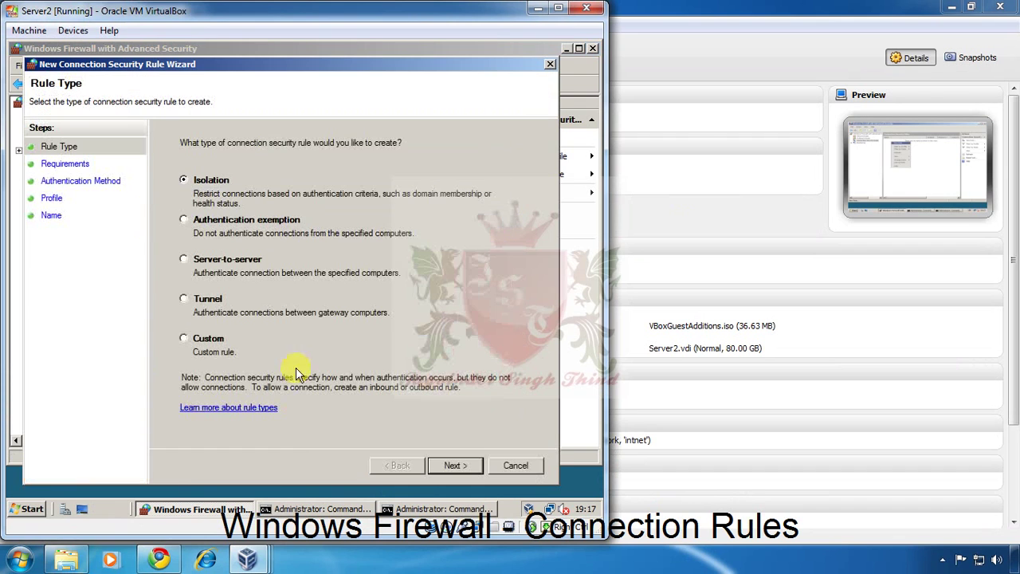
{"action": "left_click", "coordinate": [184, 338]}
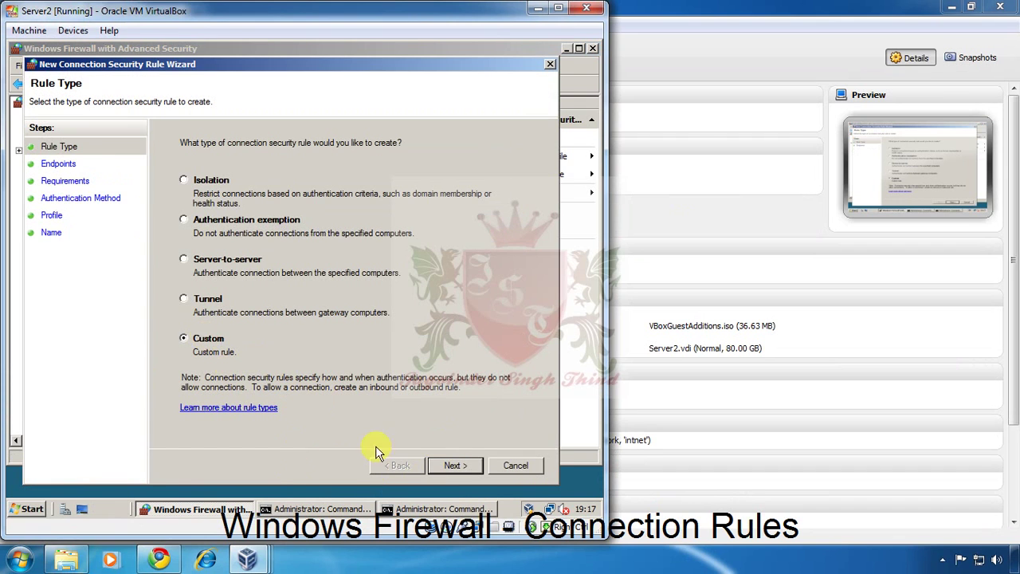
Leave Server2's rule endpoints at any IP address and require authentication for both inbound and outbound connections
{"action": "left_click", "coordinate": [451, 466]}
{"action": "left_click", "coordinate": [460, 466]}
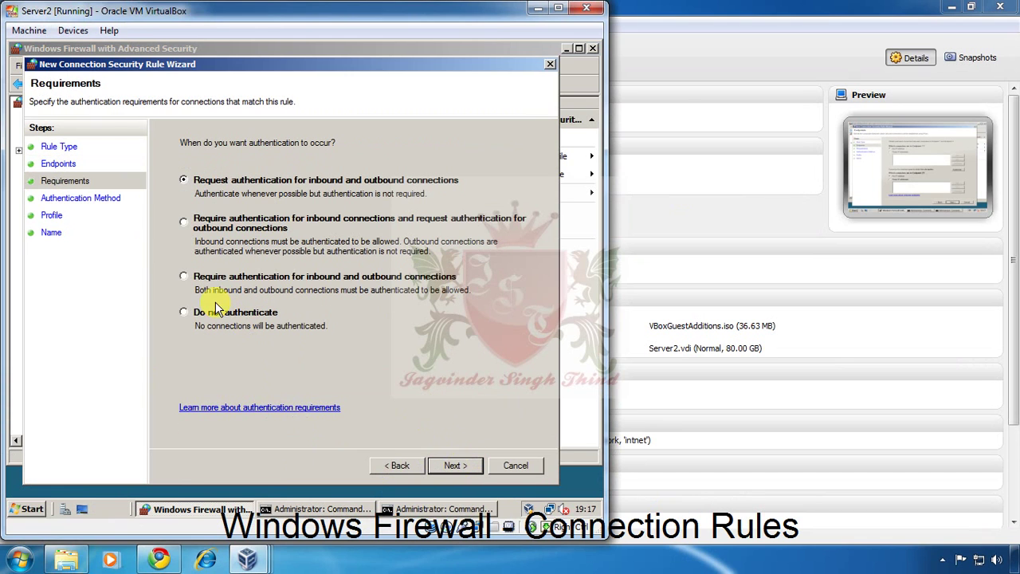
{"action": "left_click", "coordinate": [194, 276]}
{"action": "left_click", "coordinate": [450, 466]}
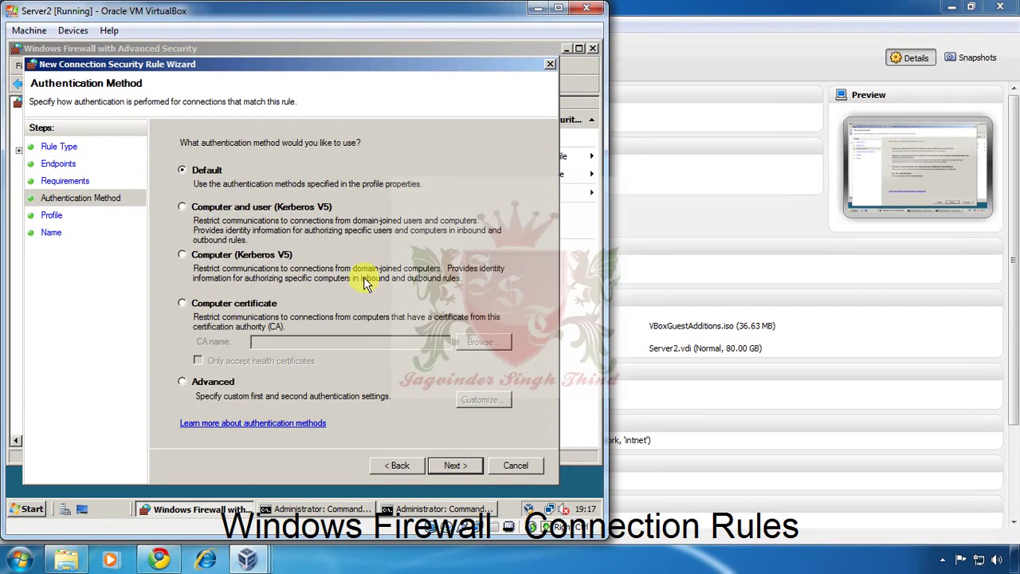
Set Server2's rule to Advanced authentication with a preshared key as first method, entering the same key as on the other machines
{"action": "left_click", "coordinate": [227, 384]}
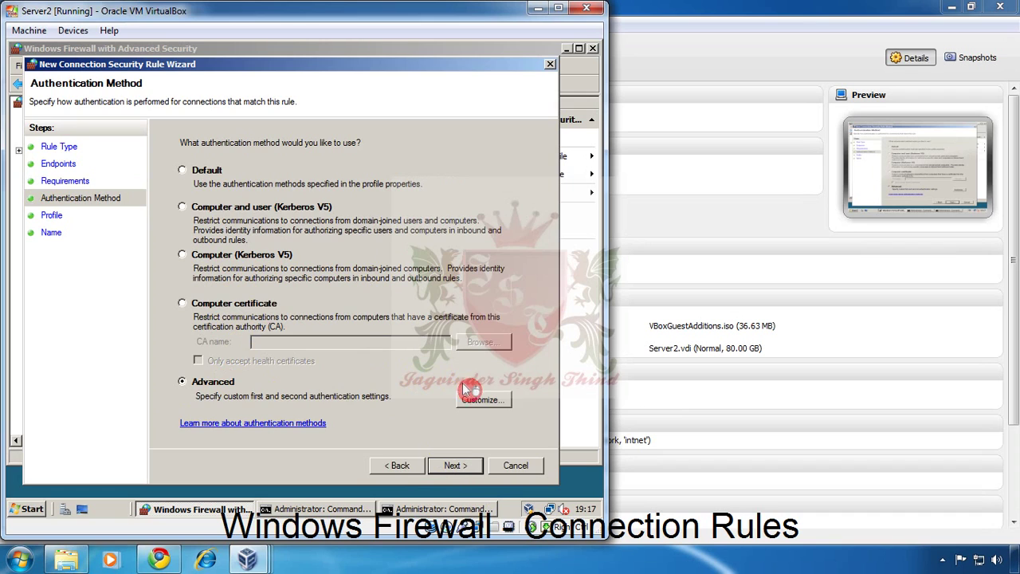
{"action": "left_click", "coordinate": [470, 395]}
{"action": "left_click", "coordinate": [76, 330]}
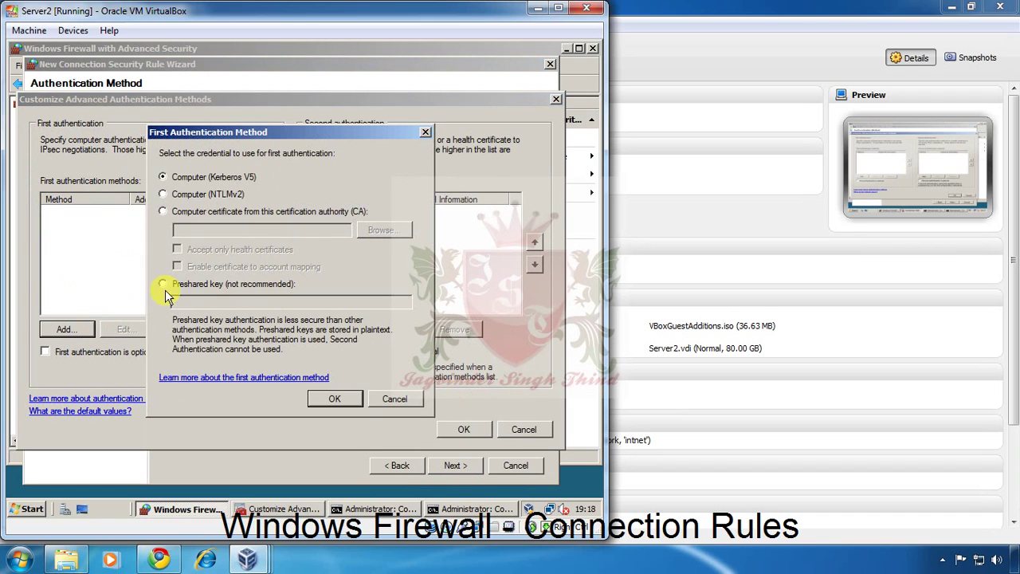
{"action": "left_click", "coordinate": [204, 288]}
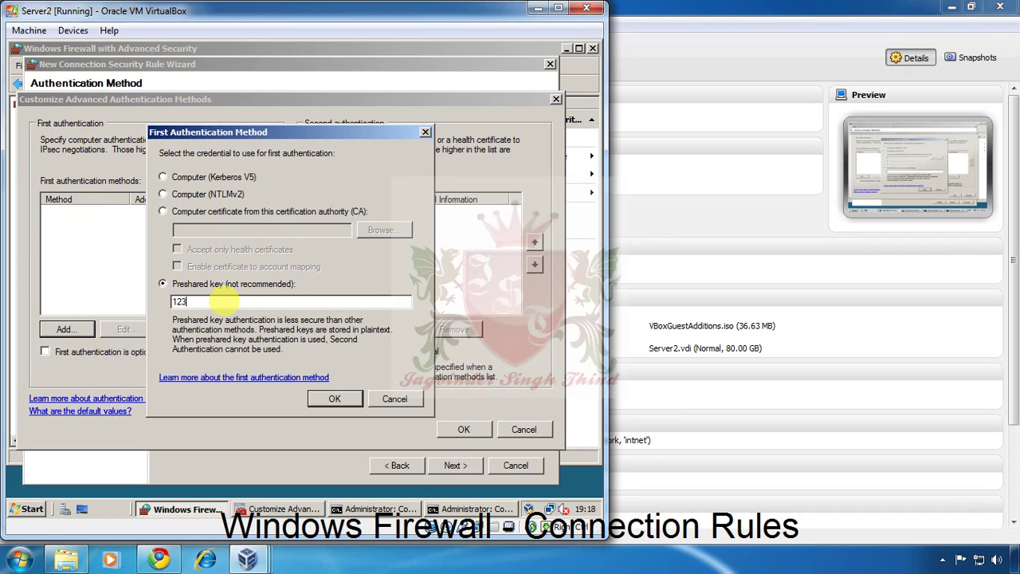
{"action": "left_click", "coordinate": [334, 398]}
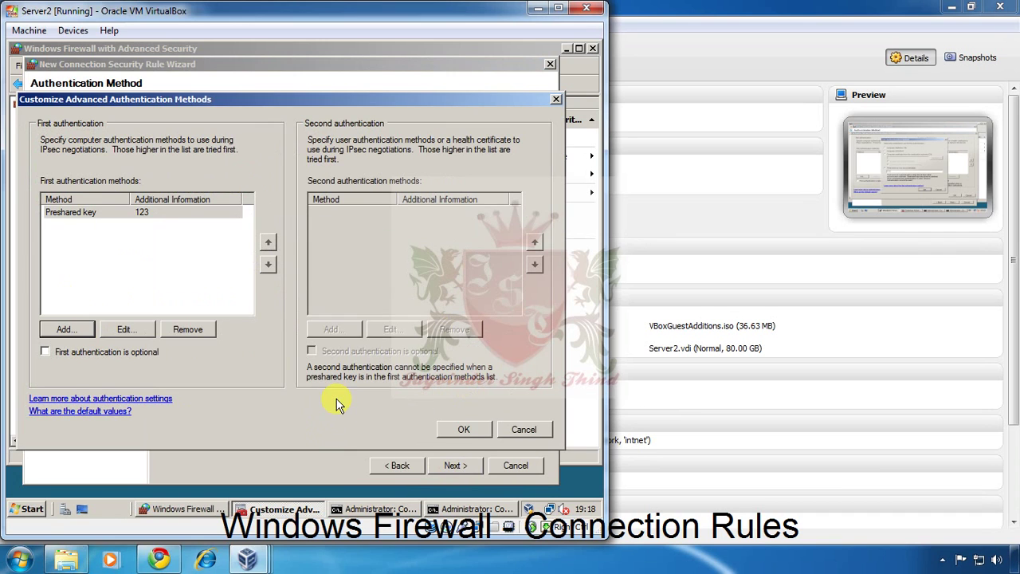
{"action": "left_click", "coordinate": [450, 436]}
Keep all profiles selected for Server2's rule and create it with the name "sec"
{"action": "left_click", "coordinate": [451, 467]}
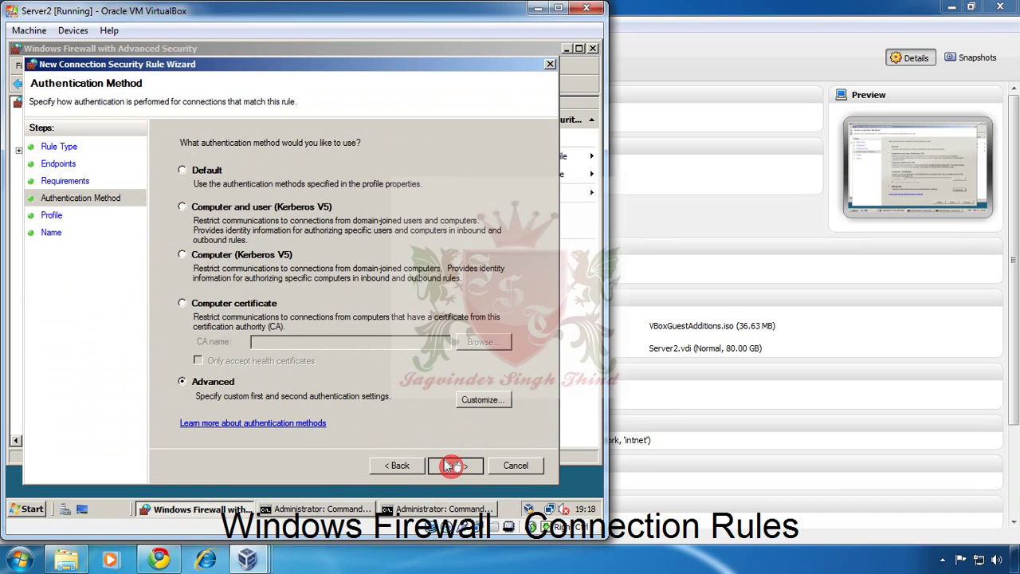
{"action": "left_click", "coordinate": [450, 465]}
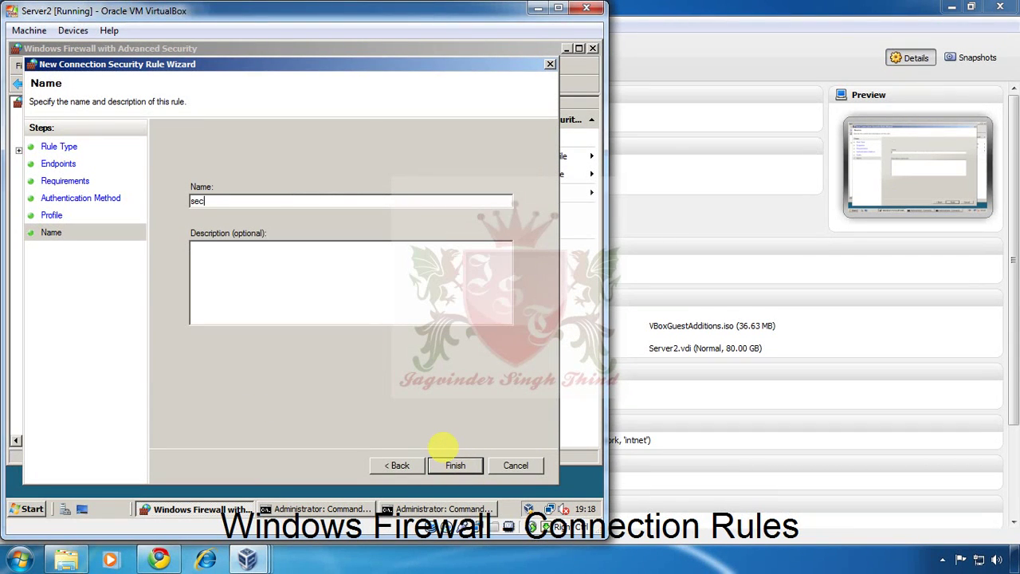
{"action": "left_click", "coordinate": [462, 469]}
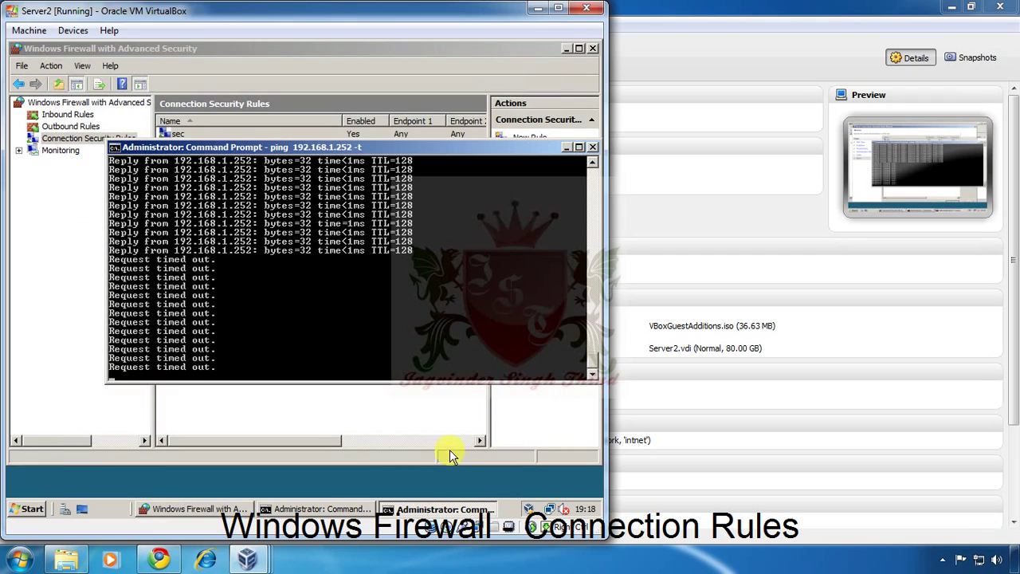
Check Server2's continuous pings to 192.168.1.254 and 192.168.1.252, and Server2008's continuous ping to 192.168.1.253
{"action": "left_click", "coordinate": [280, 509]}
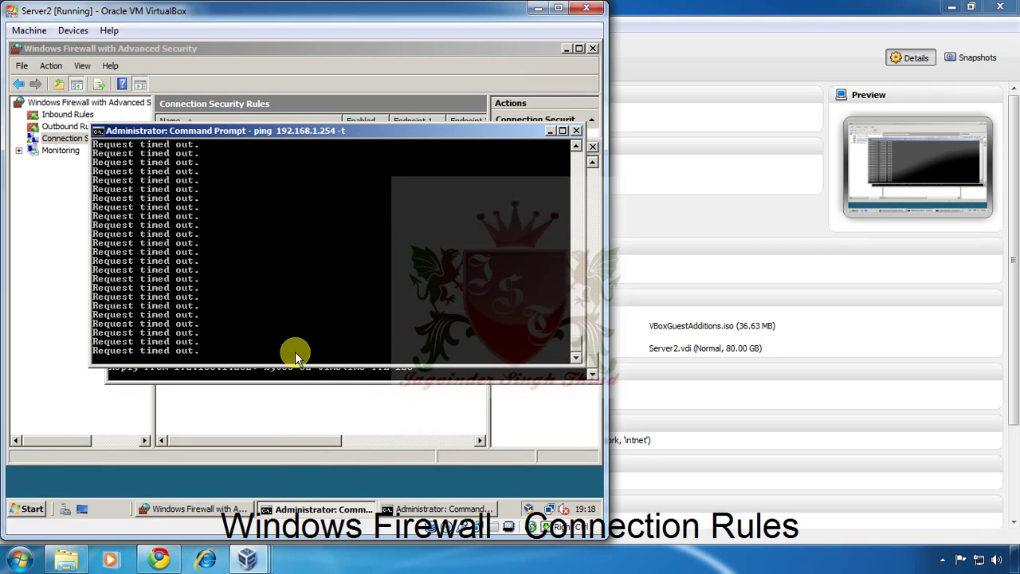
{"action": "left_click", "coordinate": [384, 376]}
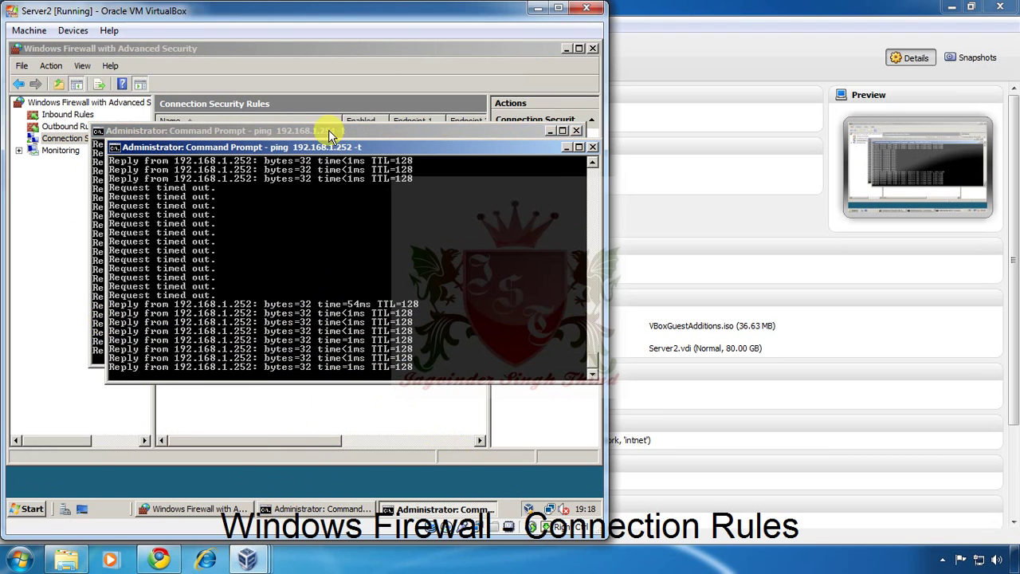
{"action": "left_click", "coordinate": [801, 189]}
{"action": "double_click", "coordinate": [115, 106]}
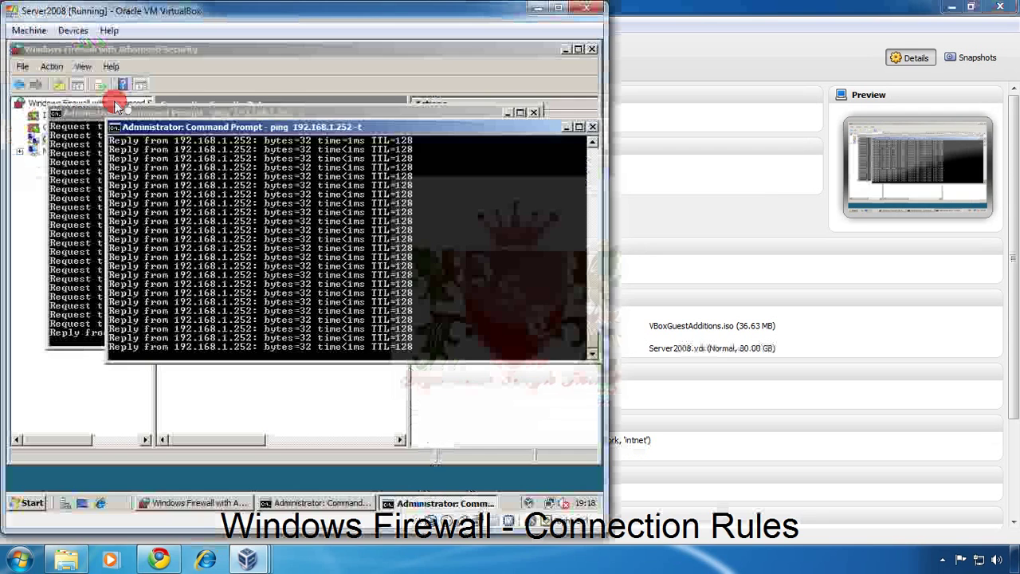
{"action": "left_click", "coordinate": [50, 333]}
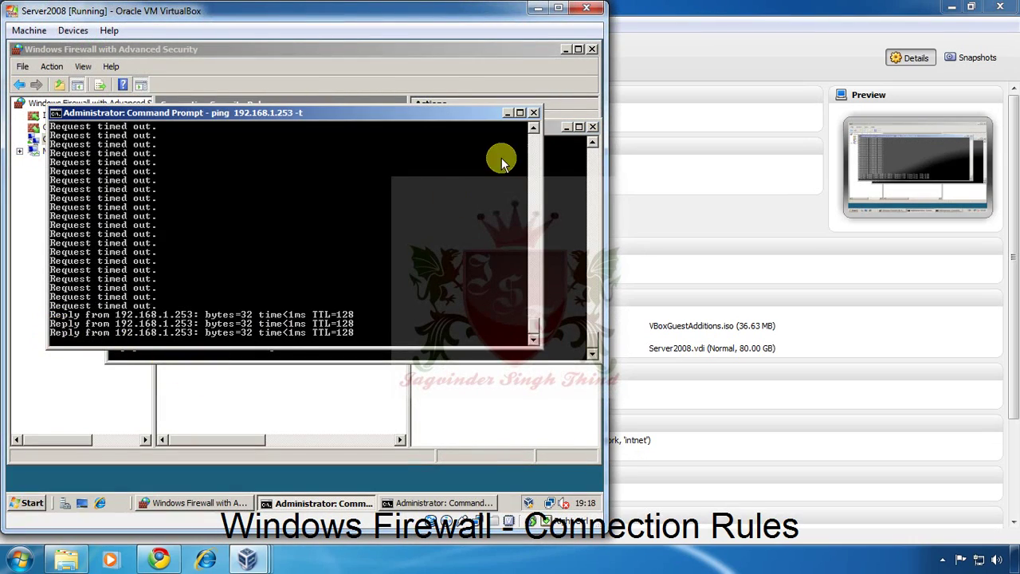
Switch to the Vista virtual machine and check its continuous pings to 192.168.1.253 and 192.168.1.254
{"action": "left_click", "coordinate": [758, 125]}
{"action": "double_click", "coordinate": [80, 144]}
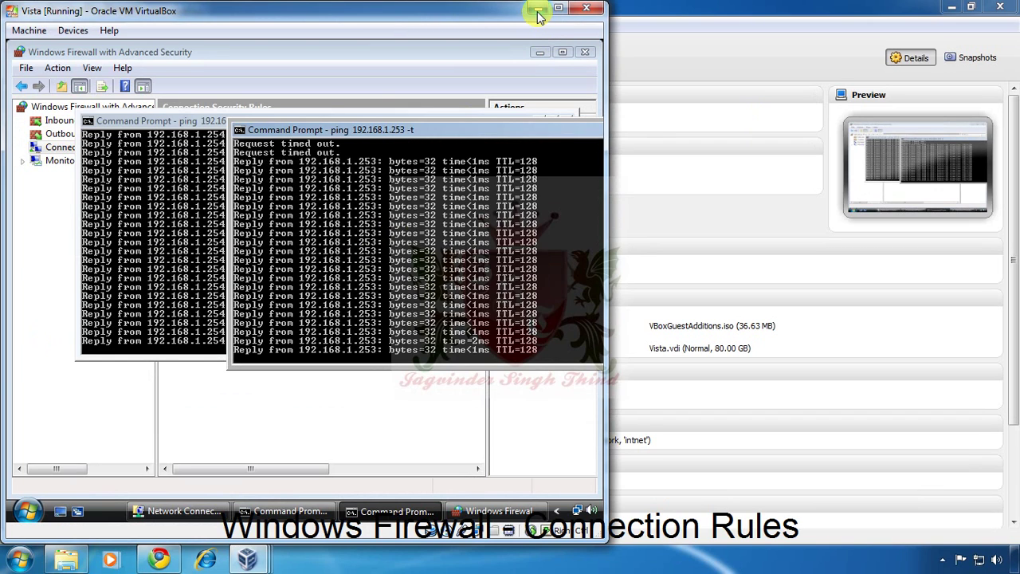
{"action": "left_click", "coordinate": [541, 56]}
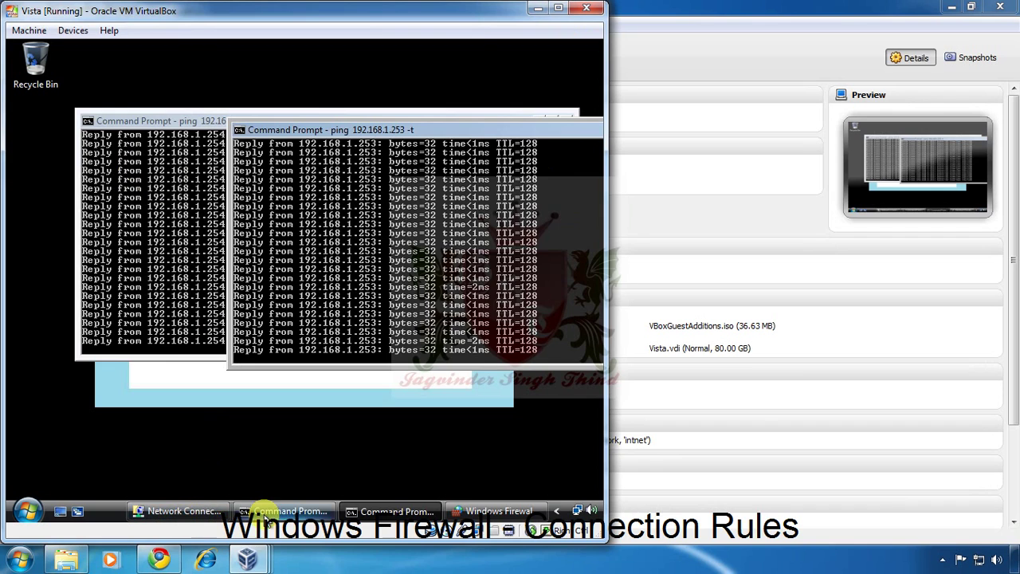
In Vista's firewall monitoring, examine the active connection security rules and the Main Mode security associations
{"action": "left_click", "coordinate": [454, 510]}
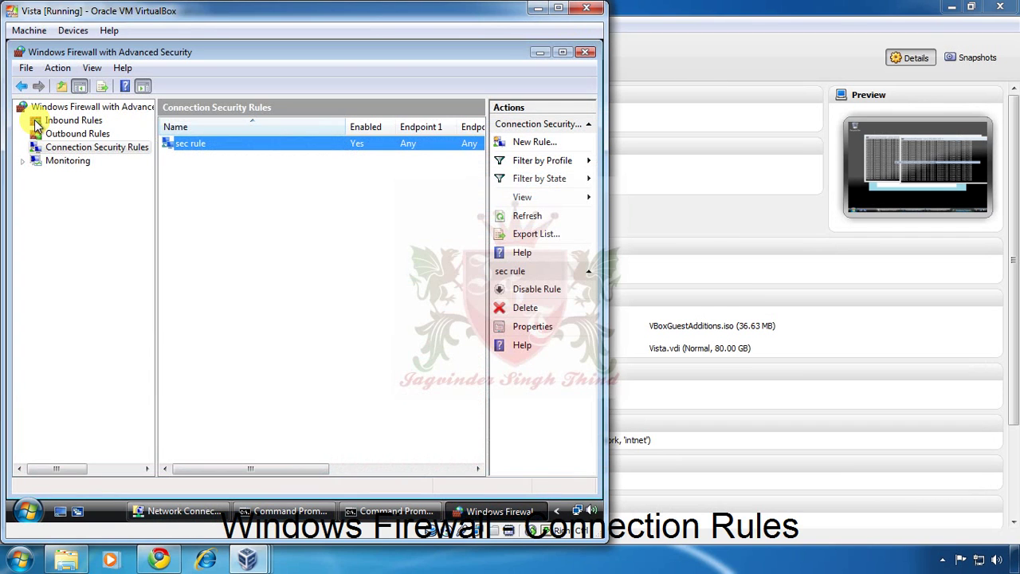
{"action": "double_click", "coordinate": [68, 162]}
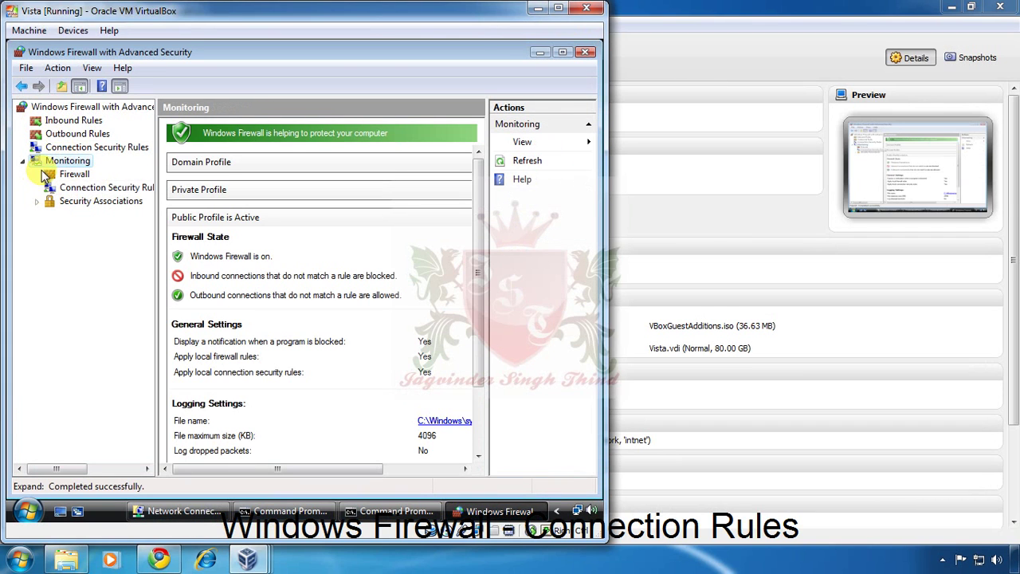
{"action": "left_click", "coordinate": [82, 189]}
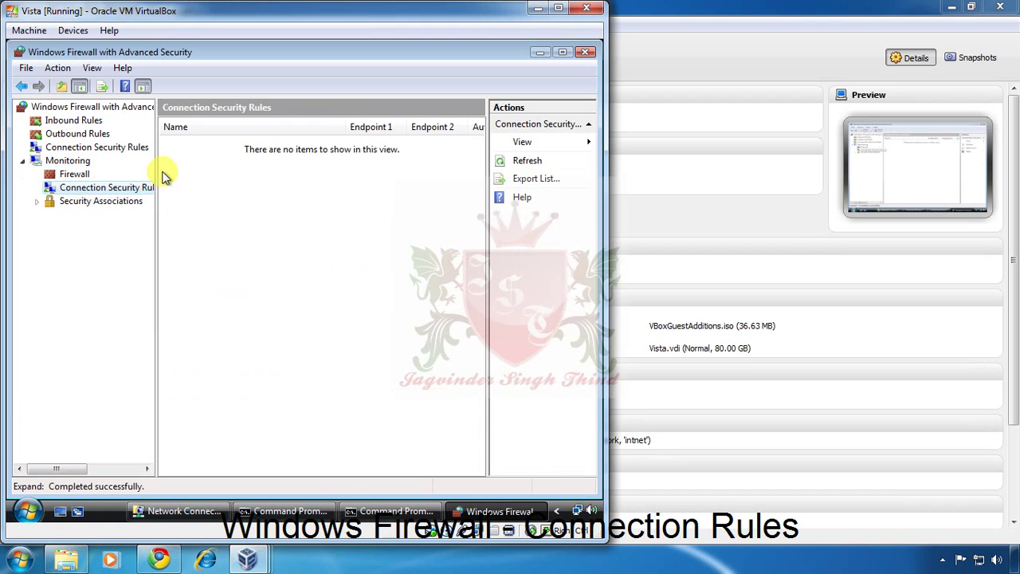
{"action": "double_click", "coordinate": [78, 203]}
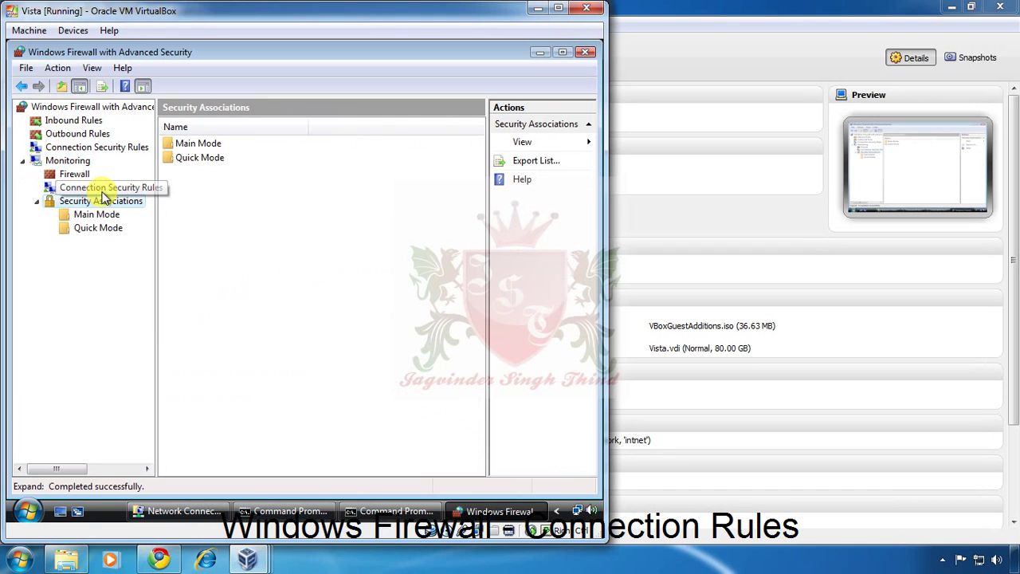
{"action": "left_click", "coordinate": [89, 188]}
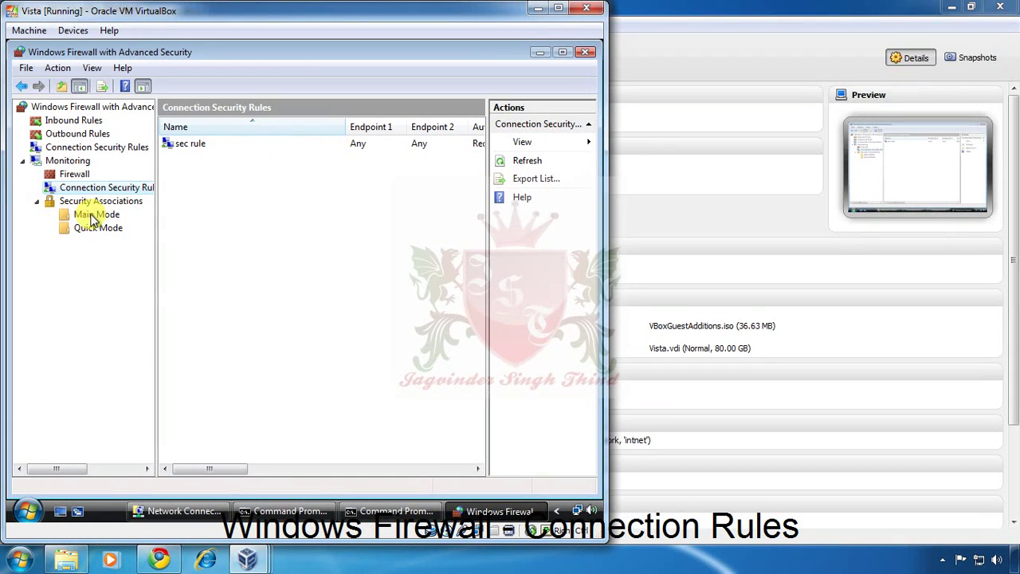
{"action": "left_click", "coordinate": [90, 215]}
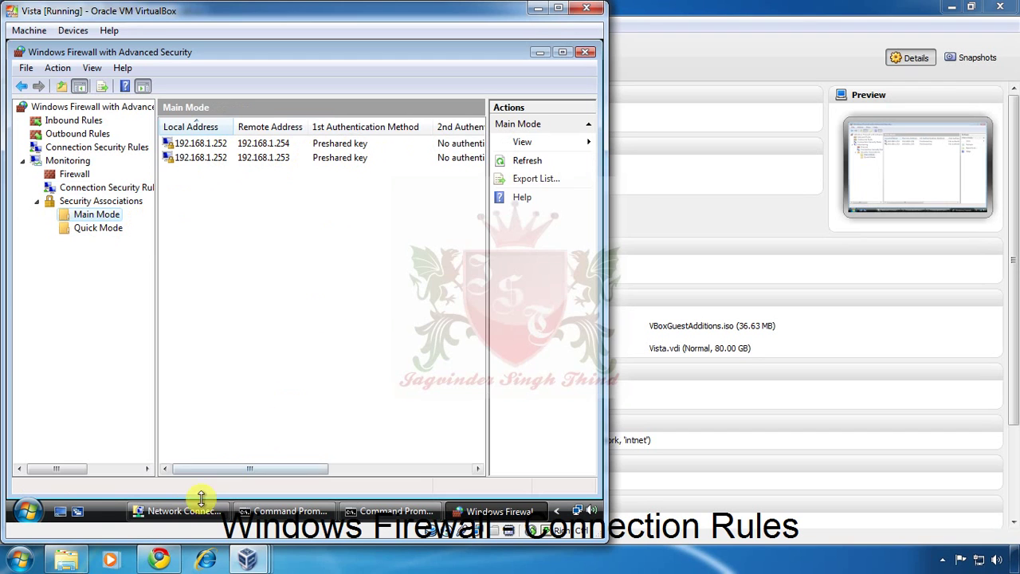
Switch to Server2008's firewall console, maximize the virtual machine window and show the console tree
{"action": "left_click", "coordinate": [698, 106]}
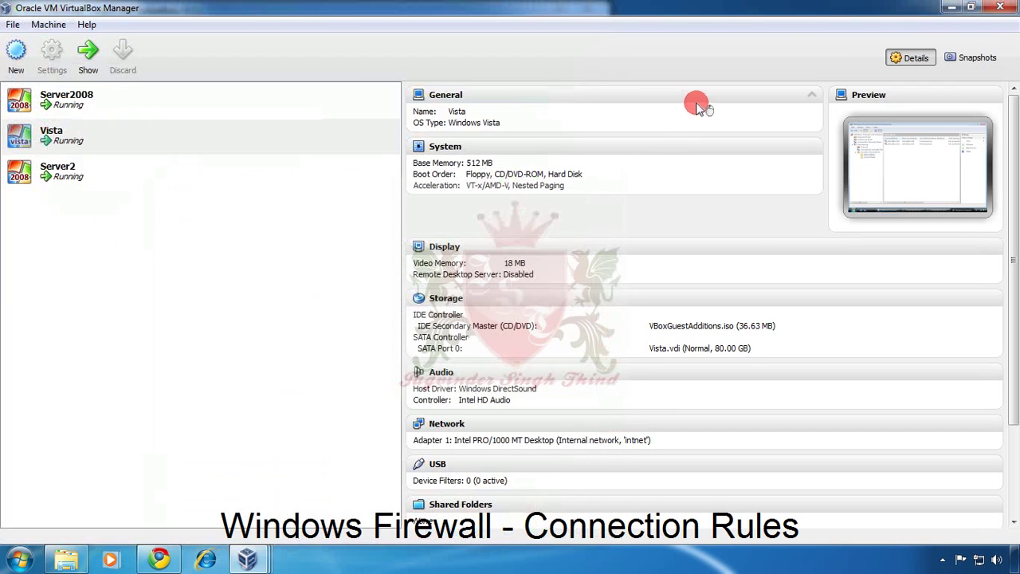
{"action": "double_click", "coordinate": [80, 97]}
{"action": "left_click", "coordinate": [239, 407]}
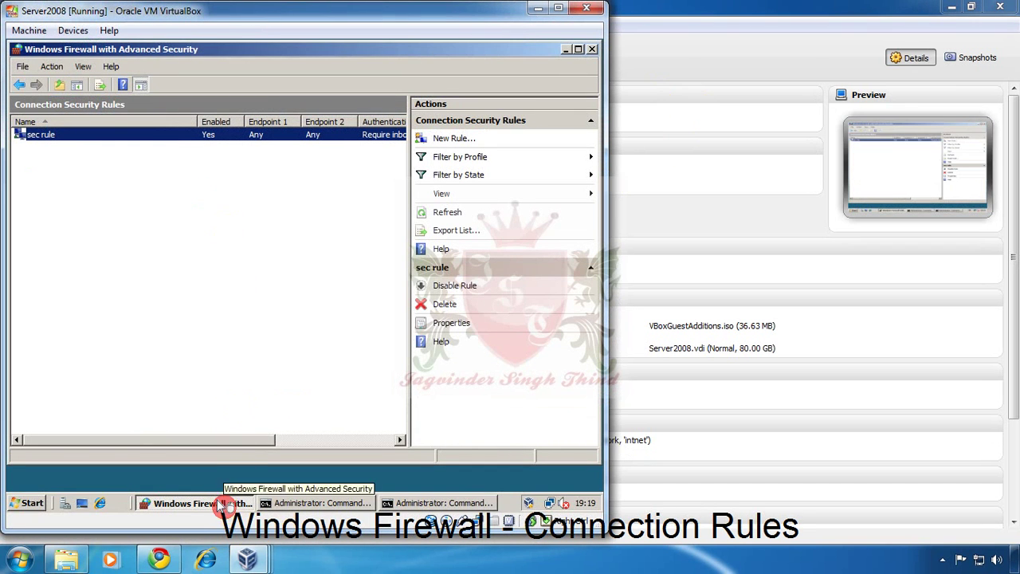
{"action": "left_click", "coordinate": [219, 503]}
{"action": "left_click", "coordinate": [223, 500]}
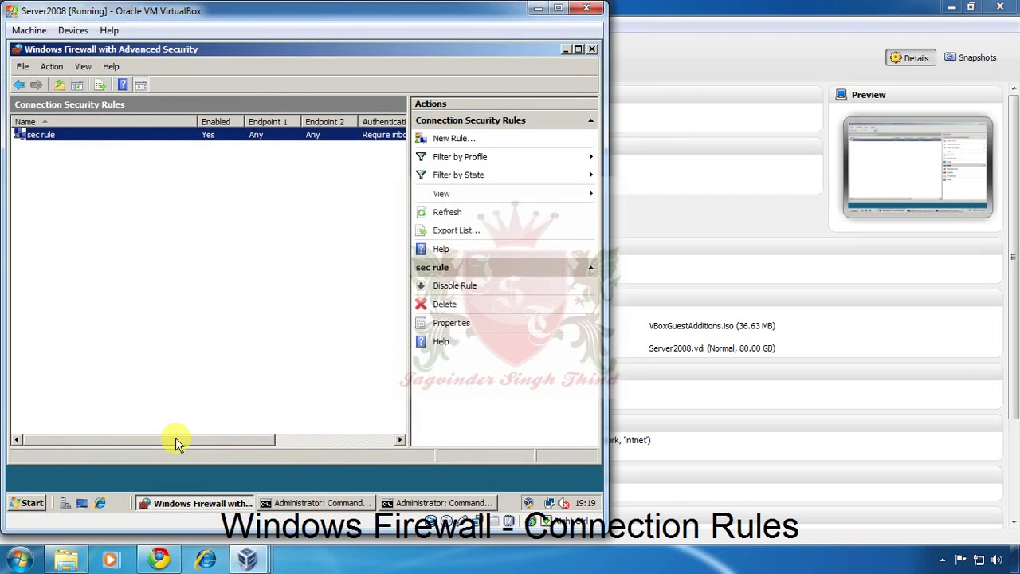
{"action": "left_click", "coordinate": [557, 11]}
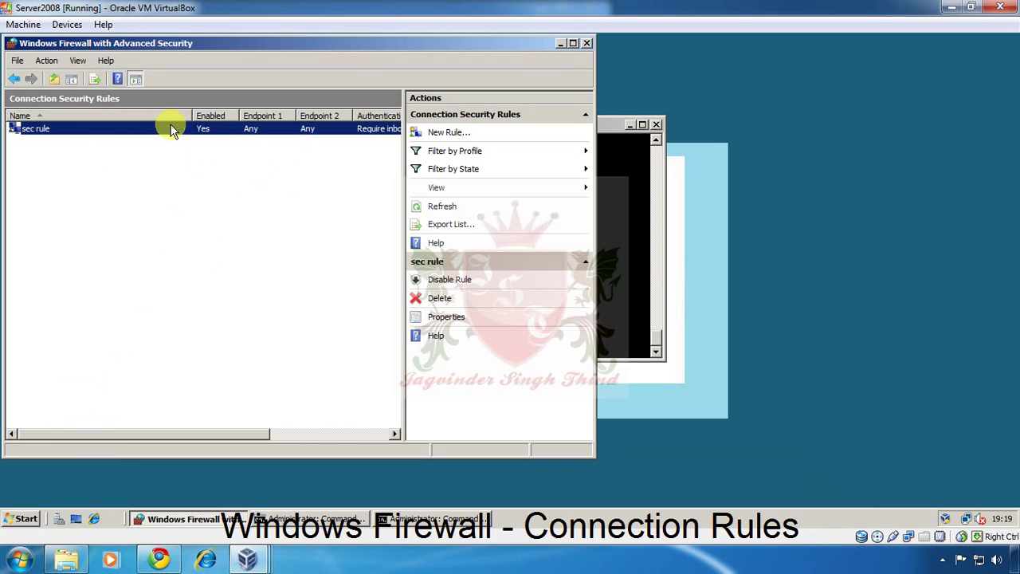
{"action": "left_click", "coordinate": [71, 79]}
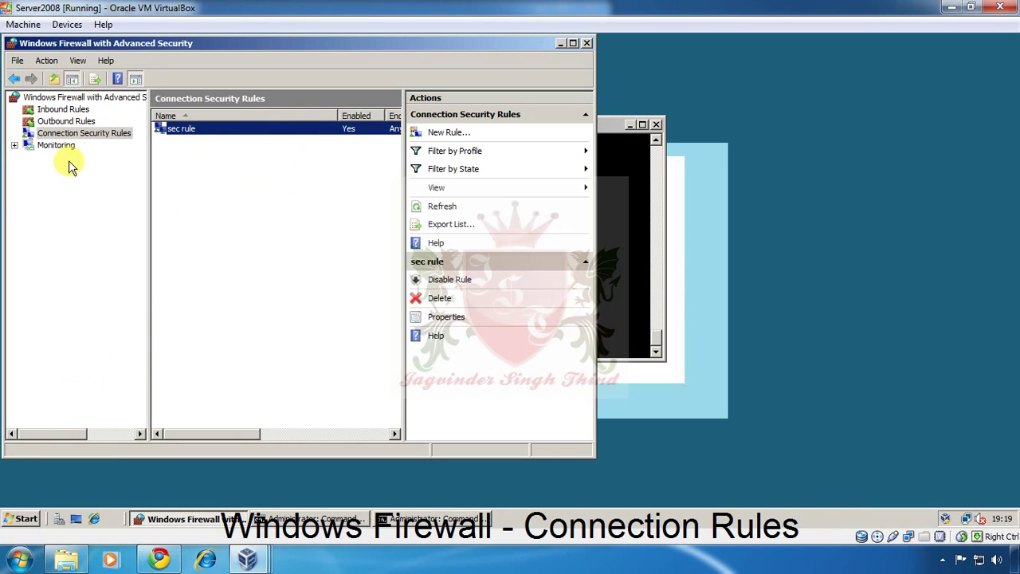
In Server2008's firewall monitoring, examine the active connection security rules and the Main Mode and Quick Mode security associations
{"action": "left_click", "coordinate": [52, 145]}
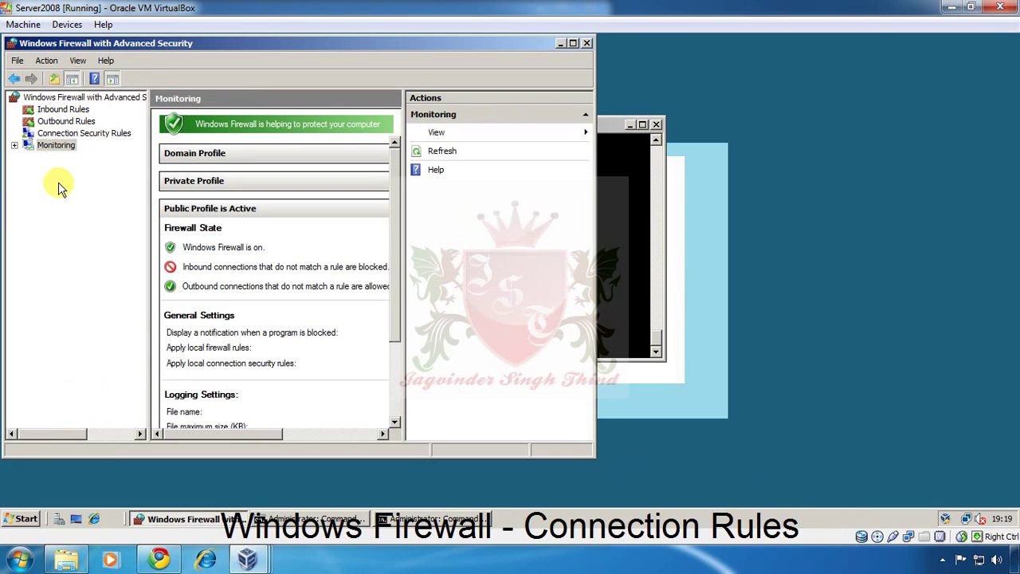
{"action": "left_click", "coordinate": [15, 145]}
{"action": "left_click", "coordinate": [60, 169]}
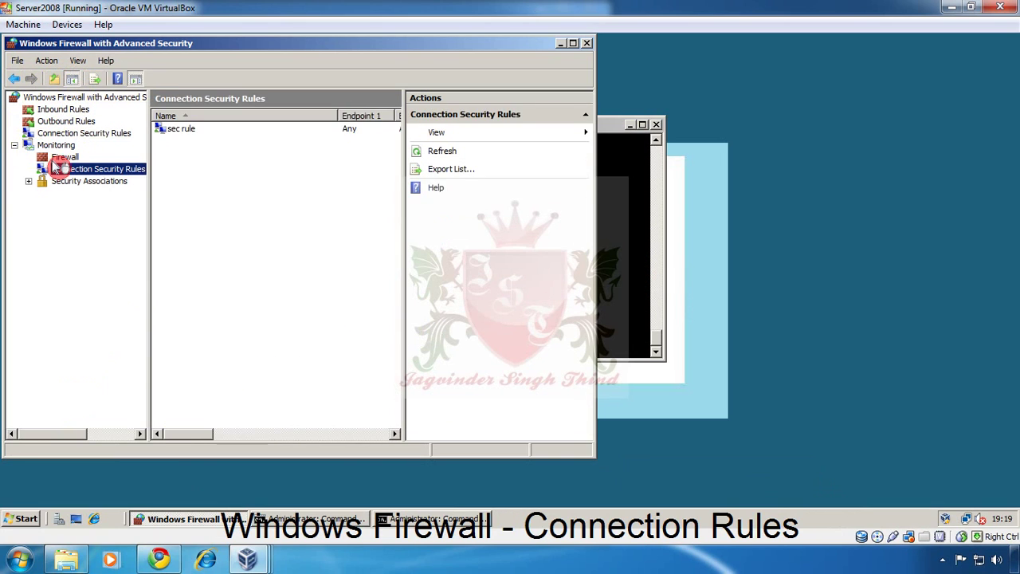
{"action": "left_click", "coordinate": [183, 132]}
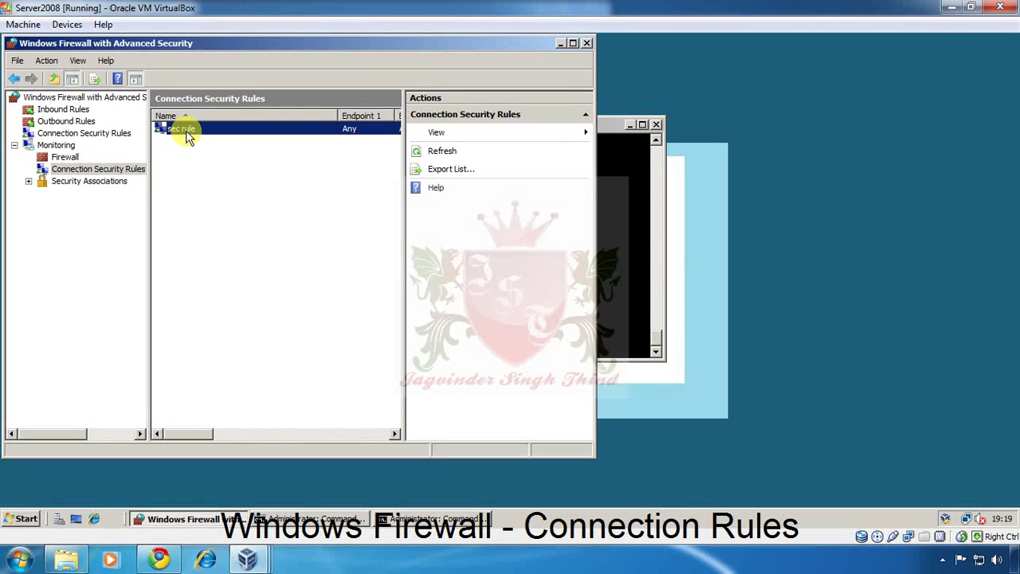
{"action": "double_click", "coordinate": [80, 182]}
{"action": "left_click", "coordinate": [90, 194]}
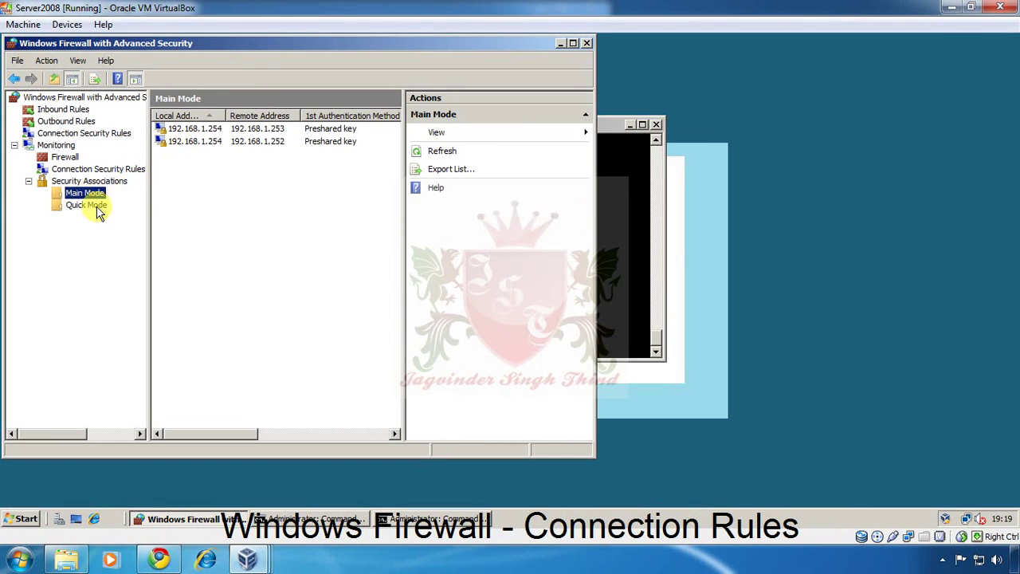
{"action": "left_click", "coordinate": [92, 206]}
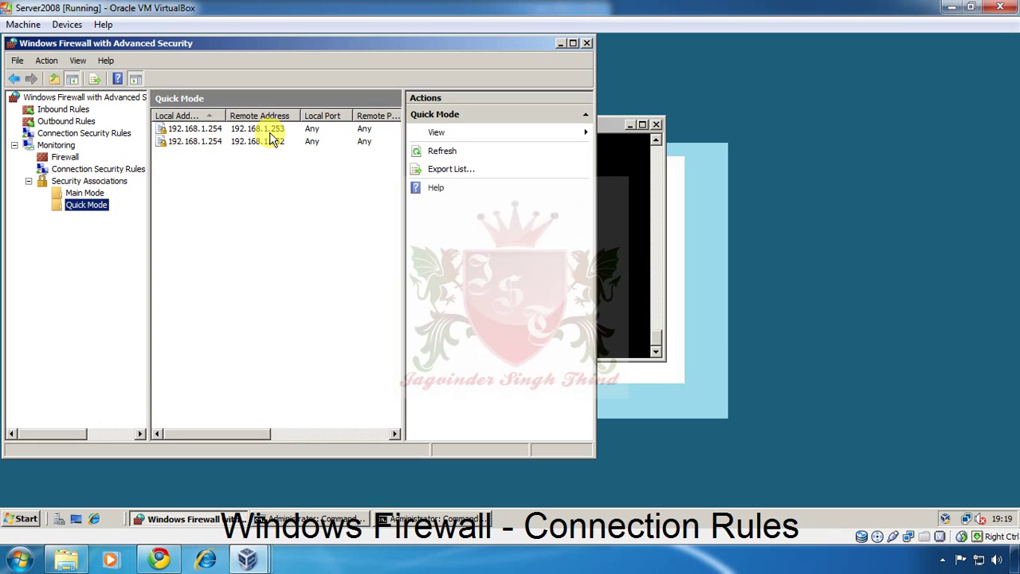
Close Server2008's firewall console and return to the Vista virtual machine
{"action": "left_click", "coordinate": [587, 44]}
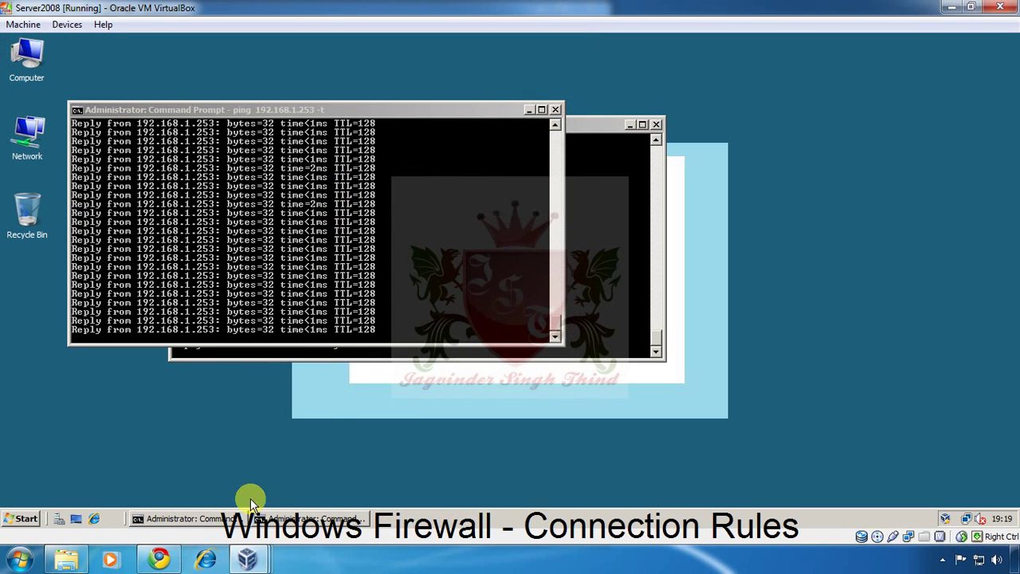
{"action": "left_click", "coordinate": [951, 8]}
{"action": "double_click", "coordinate": [76, 148]}
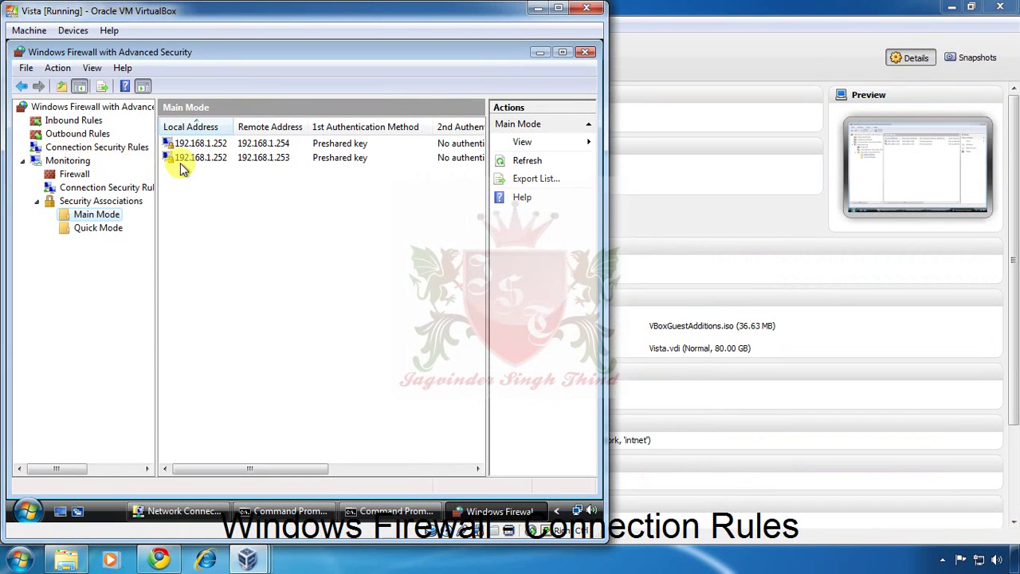